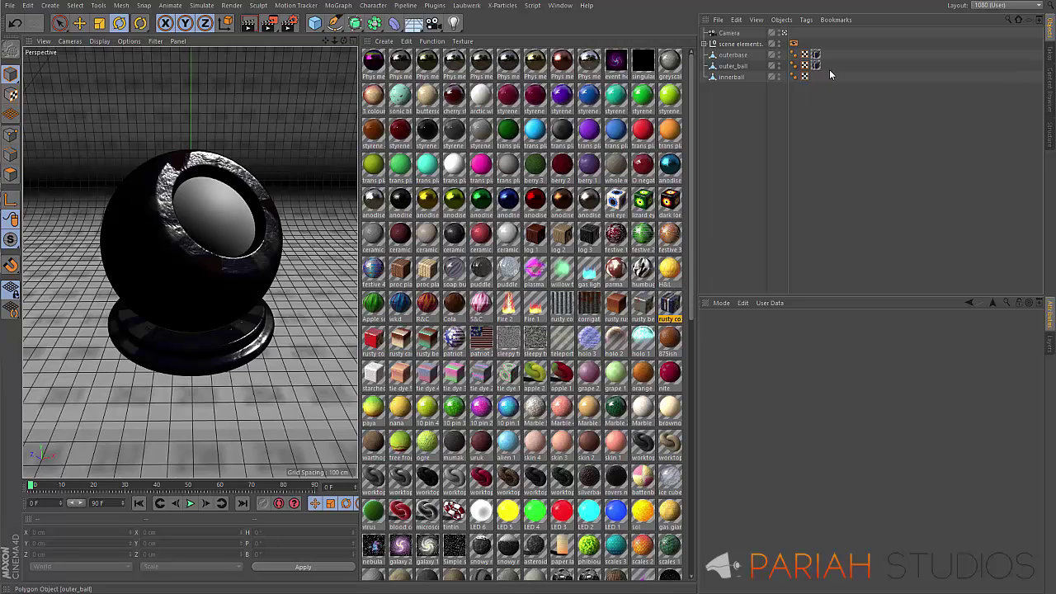
Enable the Interactive Render Region and resize it to frame the shader ball and its base.
left_click(269, 22)
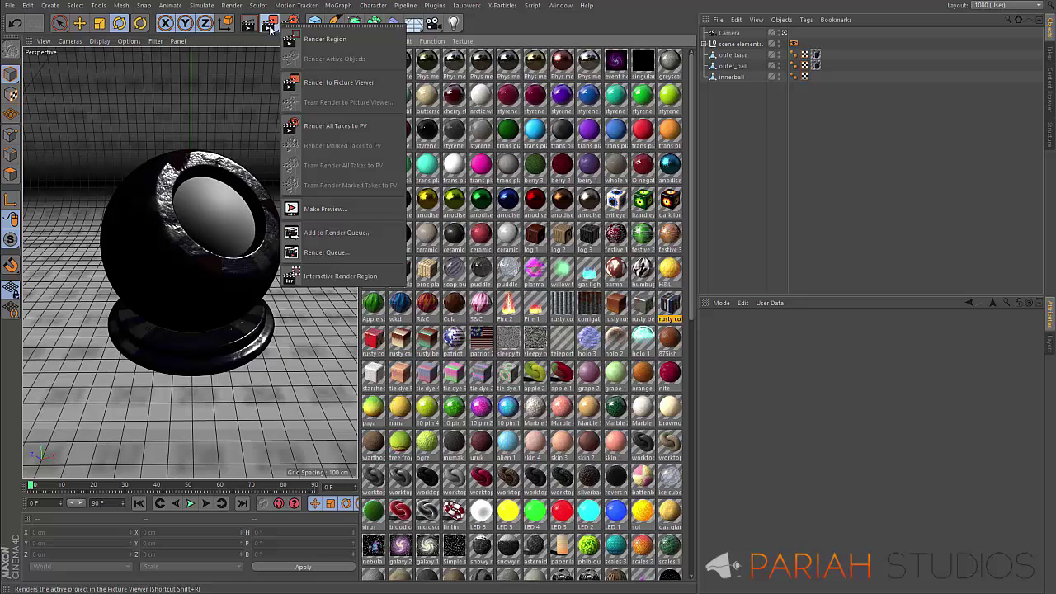
left_click(349, 277)
left_click_drag(106, 264, 64, 264)
left_click_drag(292, 265, 317, 272)
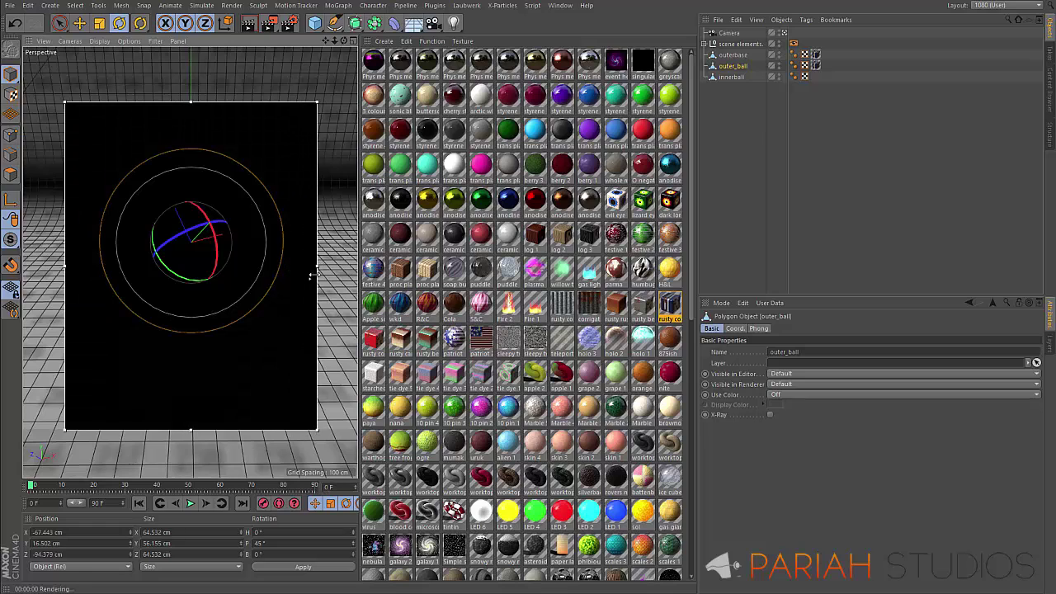
left_click_drag(193, 430, 193, 397)
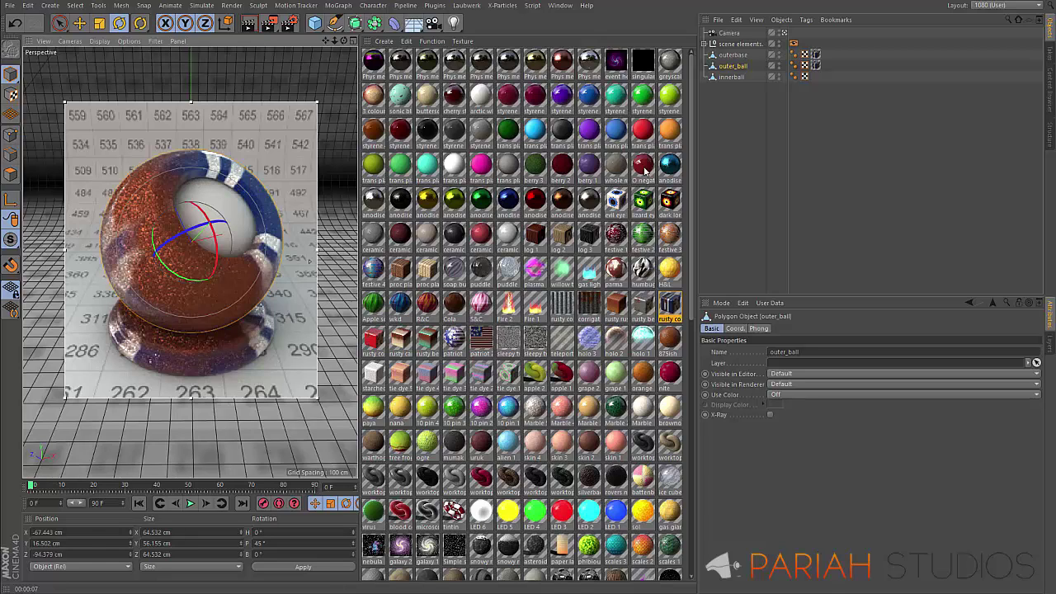
Select the texture tags of outerbase and outer_ball and set Tiles U and Tiles V to 1.
left_click_drag(830, 47, 809, 73)
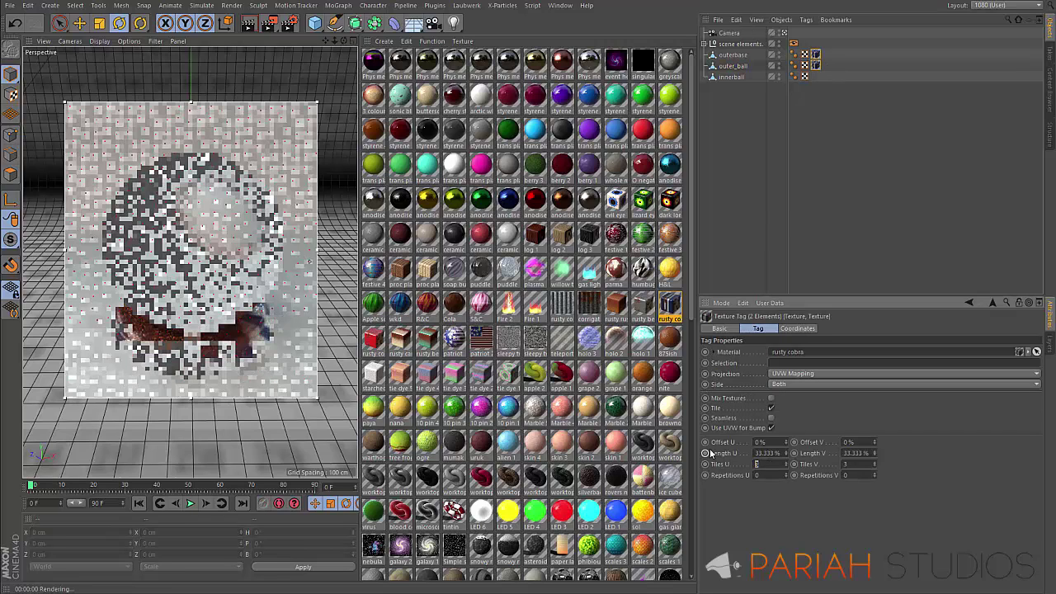
type("1")
key("Tab")
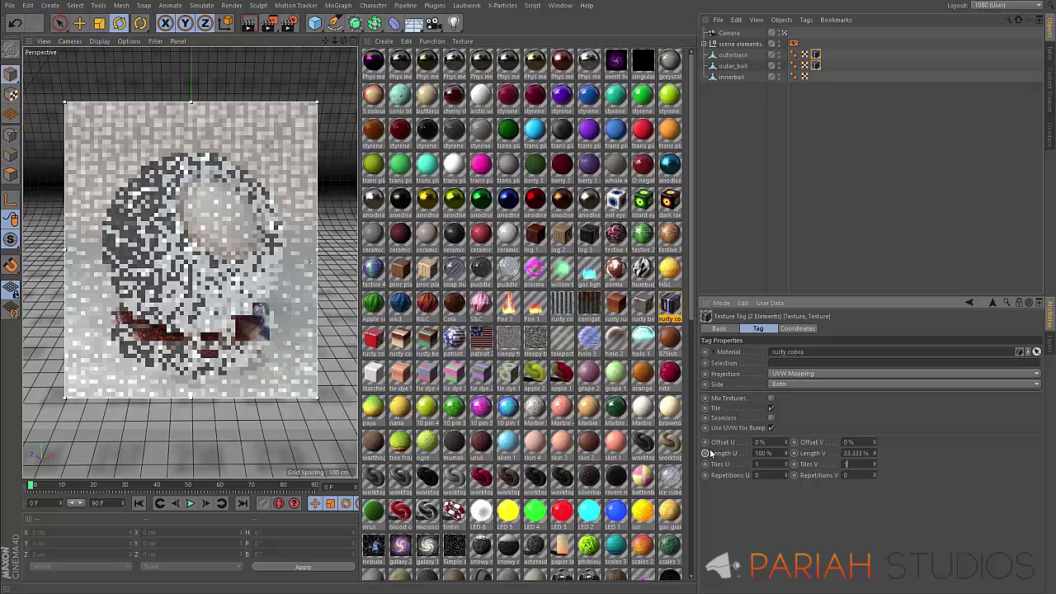
type("1")
key("Return")
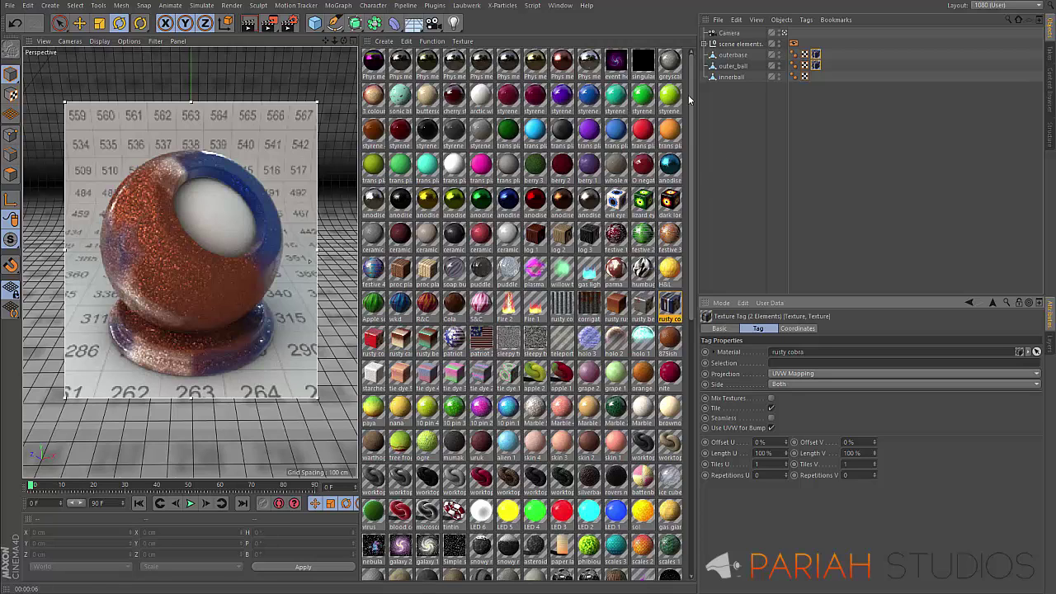
Open the rusty cobra material in an enlarged Material Editor and compare the render with the dirt reflectance layer off and on.
double_click(670, 307)
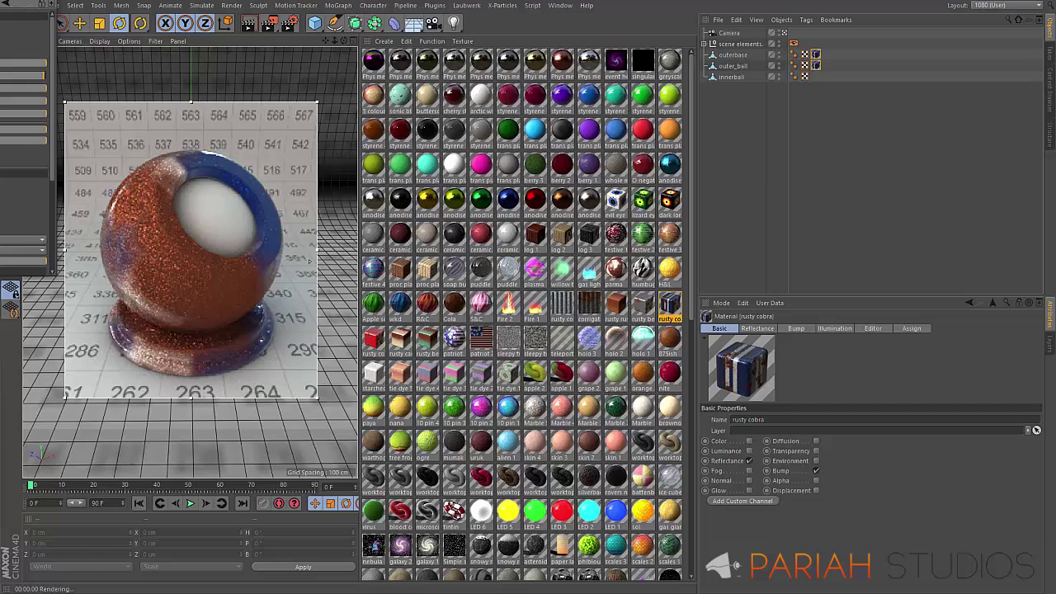
left_click_drag(33, 10, 590, 122)
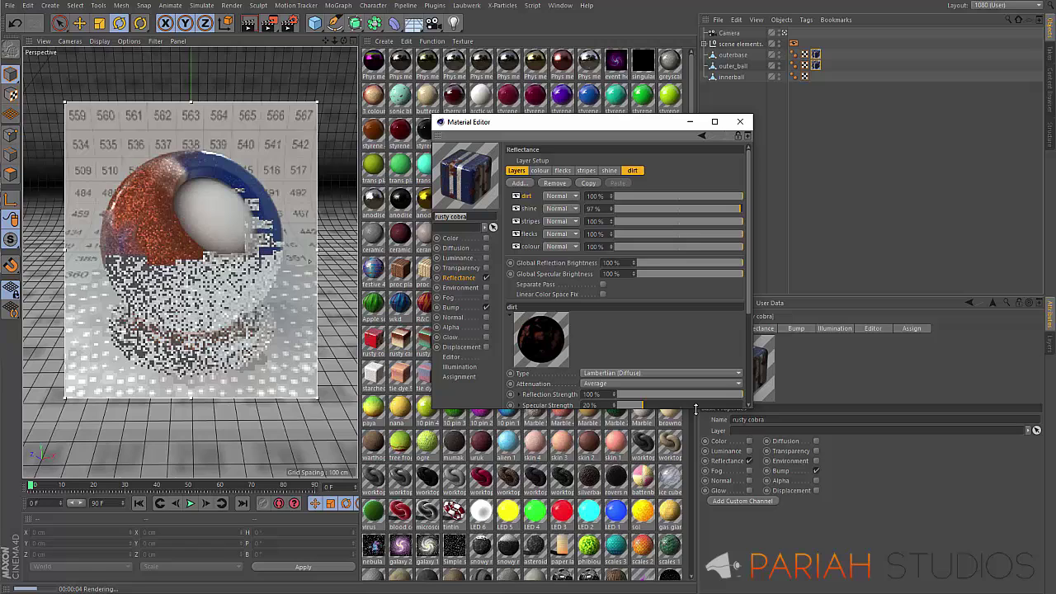
left_click_drag(701, 410, 678, 554)
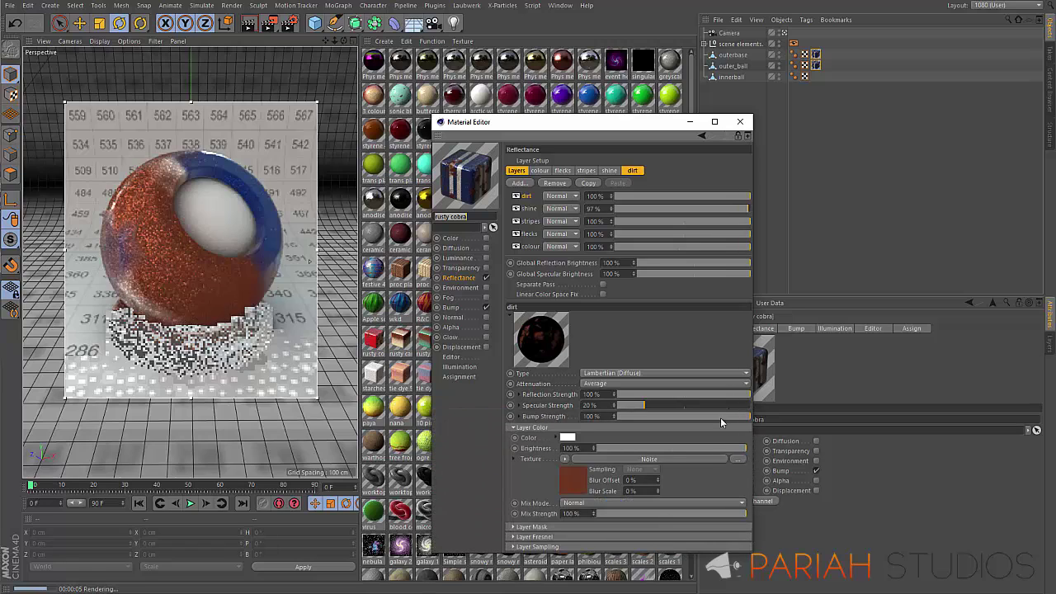
left_click(515, 196)
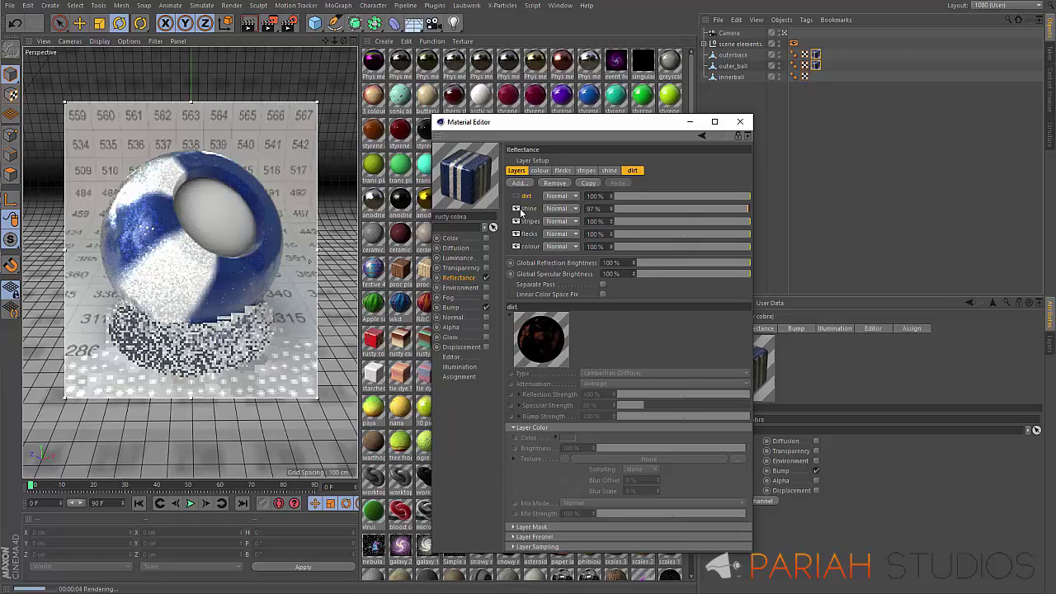
left_click(515, 195)
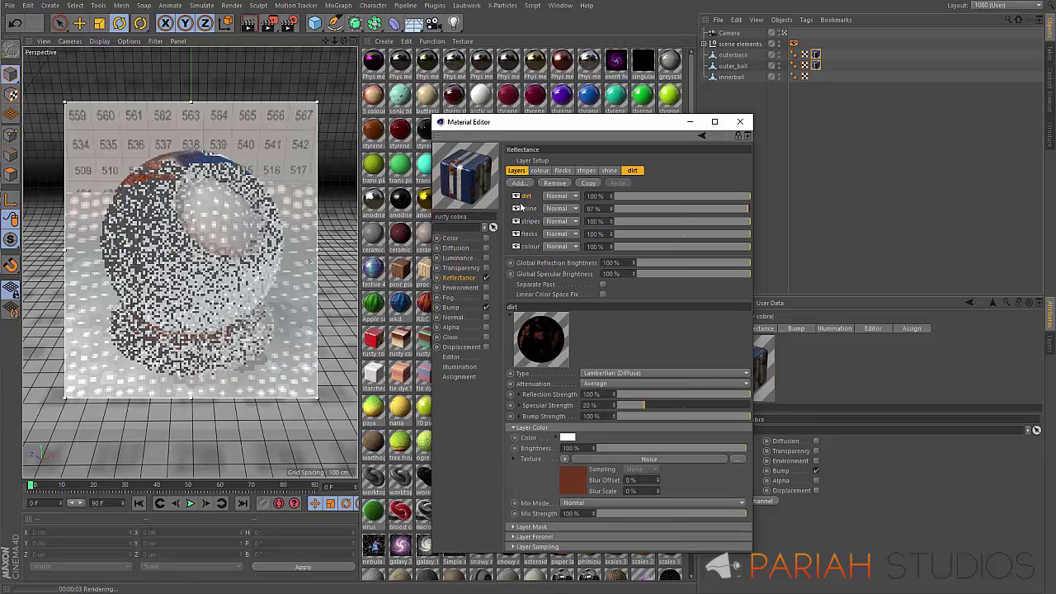
Set the Global Scale of the noise in the dirt layer's color texture to 60%.
left_click(591, 458)
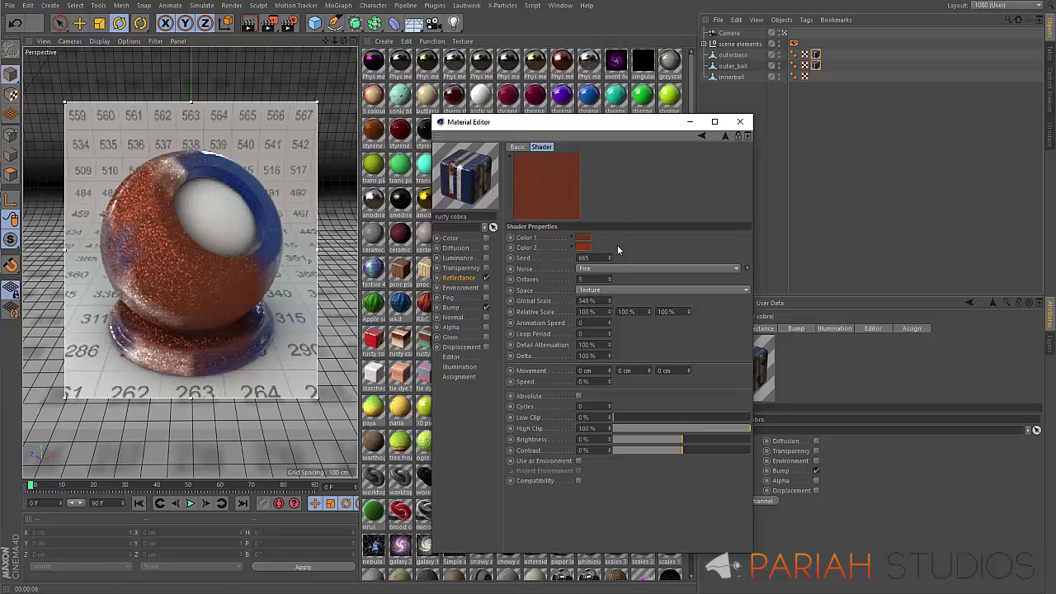
left_click(601, 301)
type("60")
key("Return")
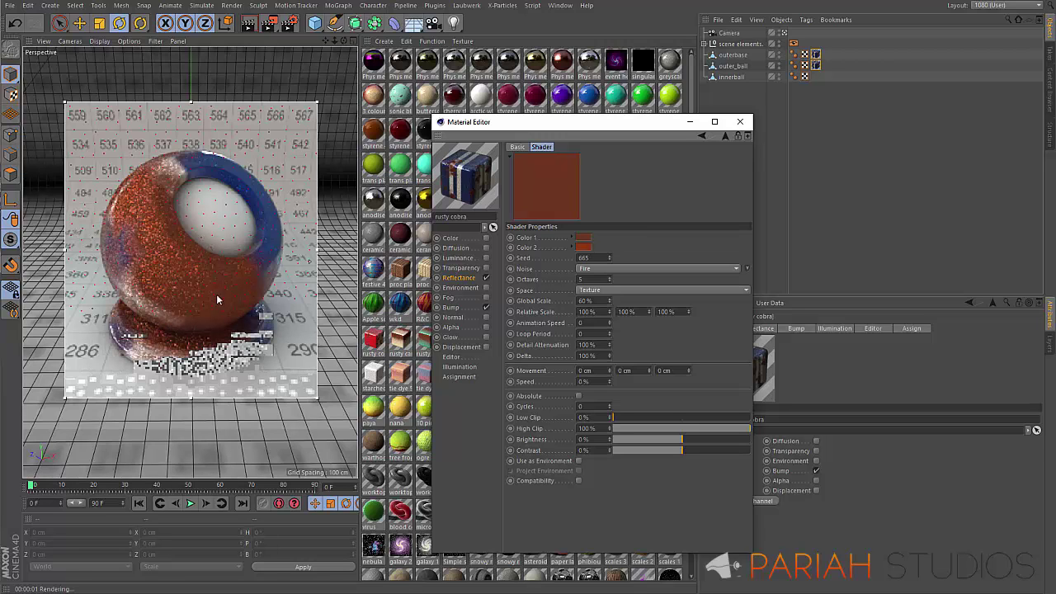
left_click(701, 136)
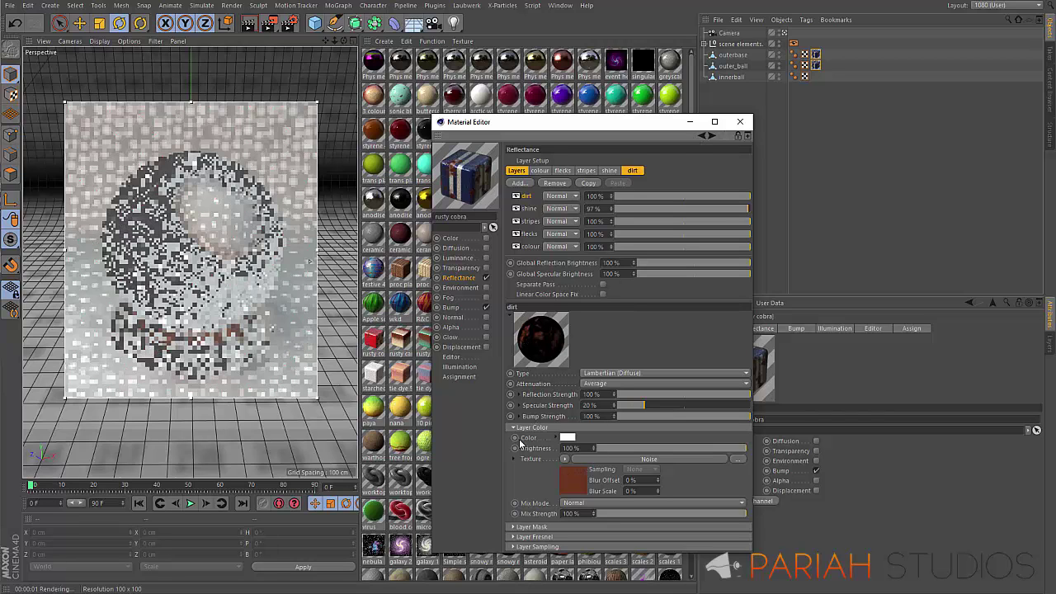
Set the Global Scale of the noise in the dirt layer's mask texture to 100%.
left_click(514, 427)
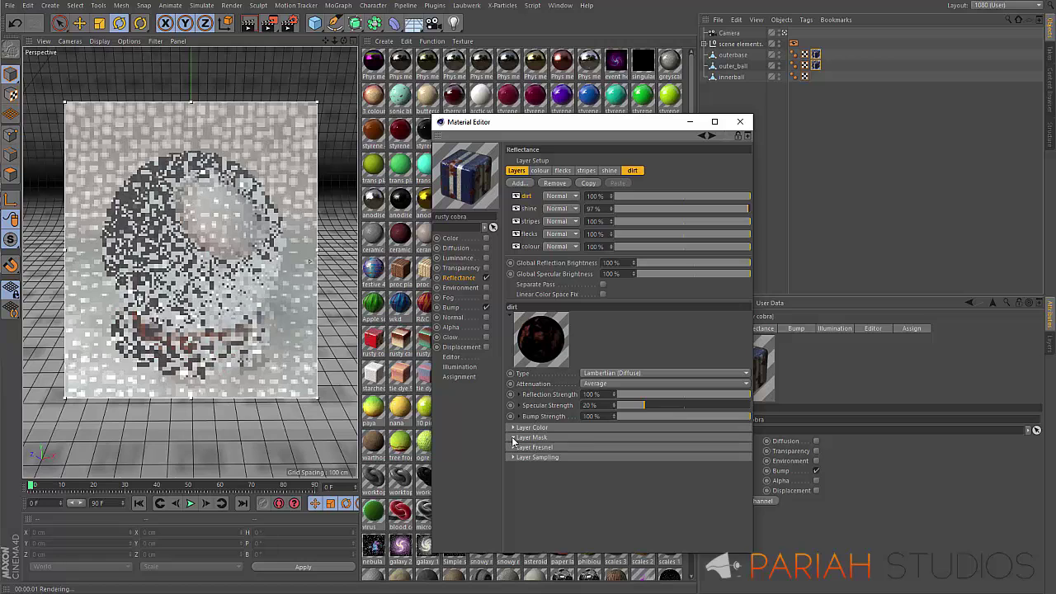
left_click(513, 438)
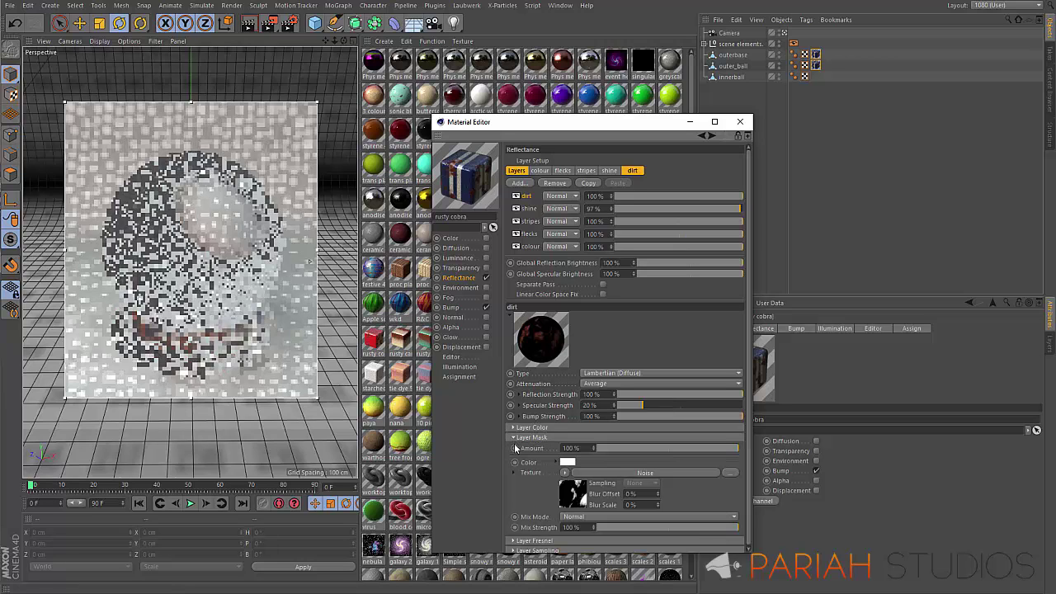
left_click(612, 472)
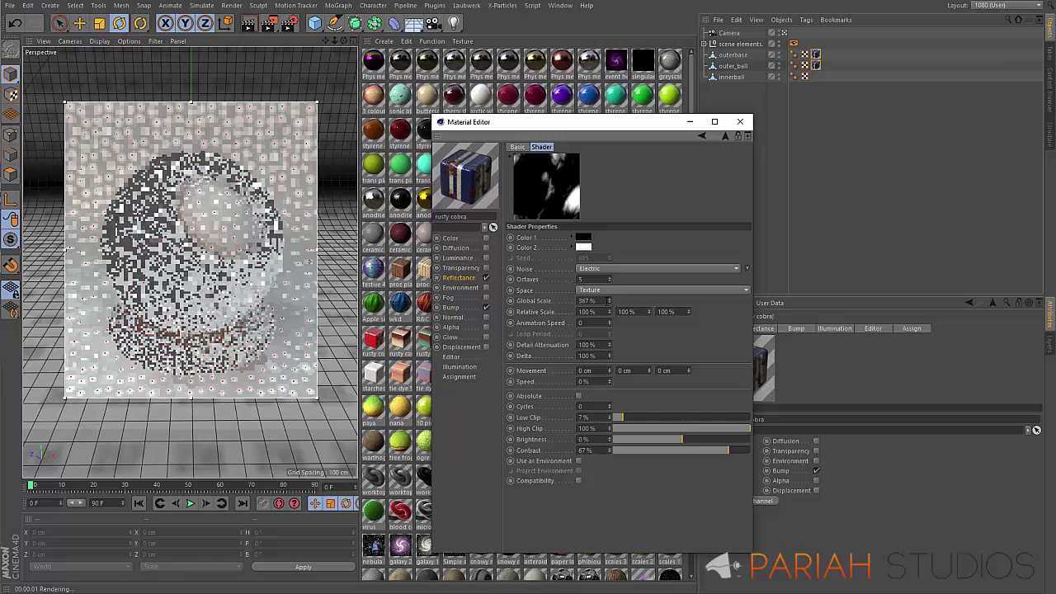
double_click(587, 300)
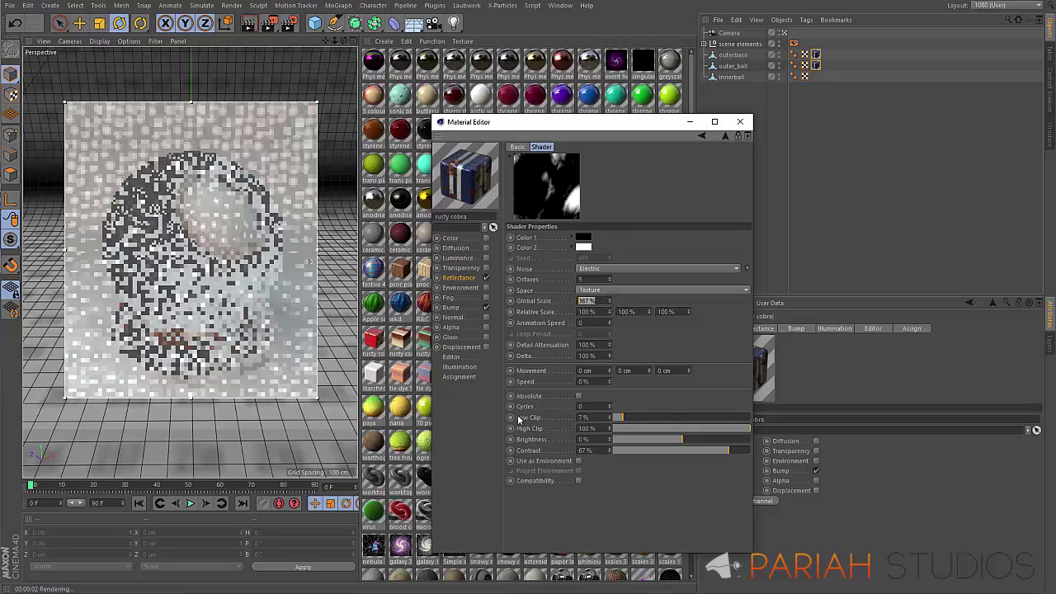
type("100")
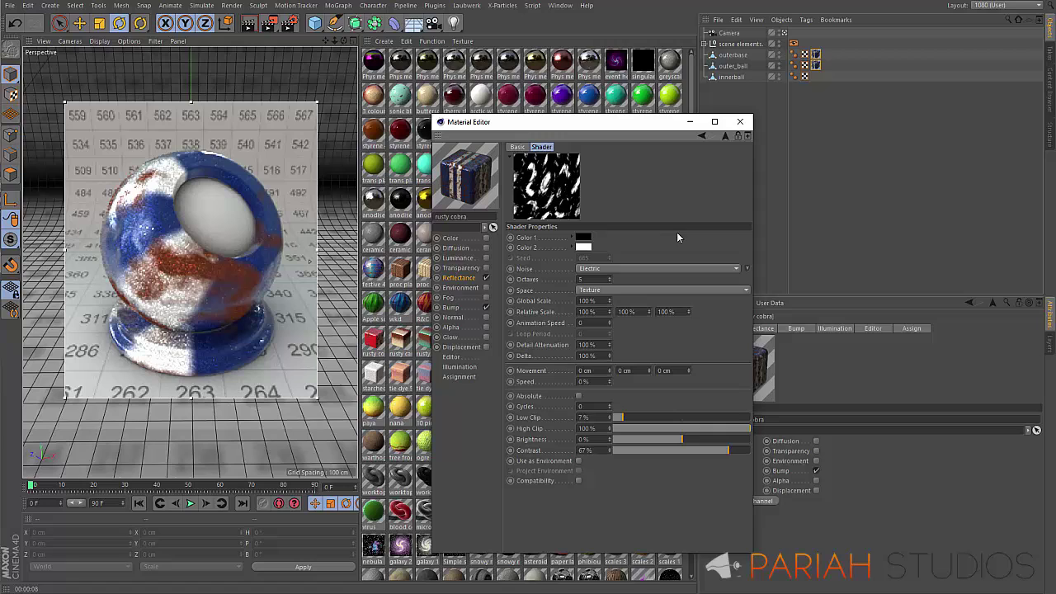
left_click(725, 137)
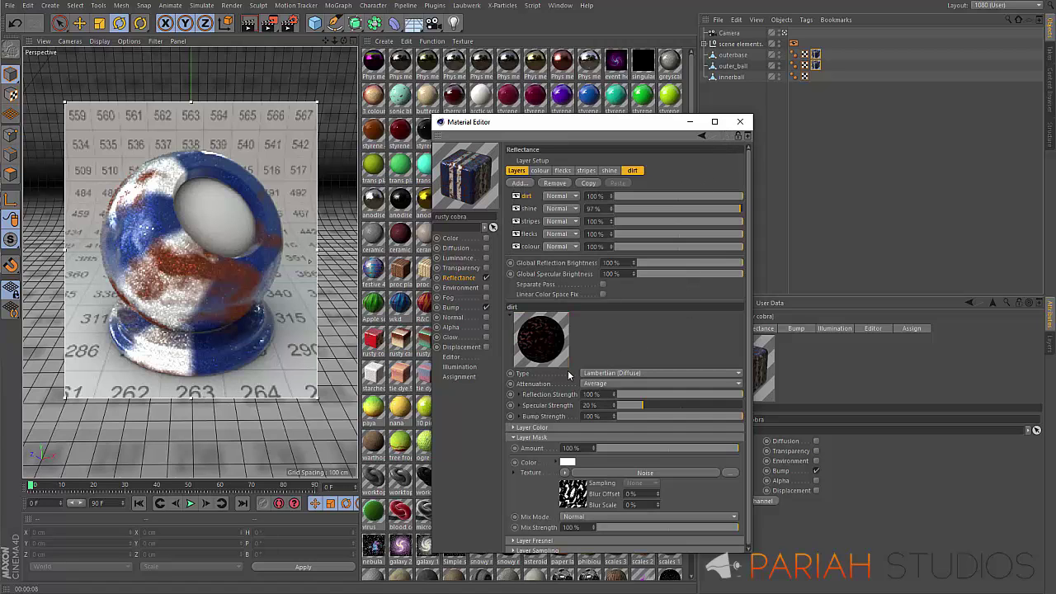
Look over the shader types available for the dirt mask's texture and close the Material Editor.
left_click(565, 474)
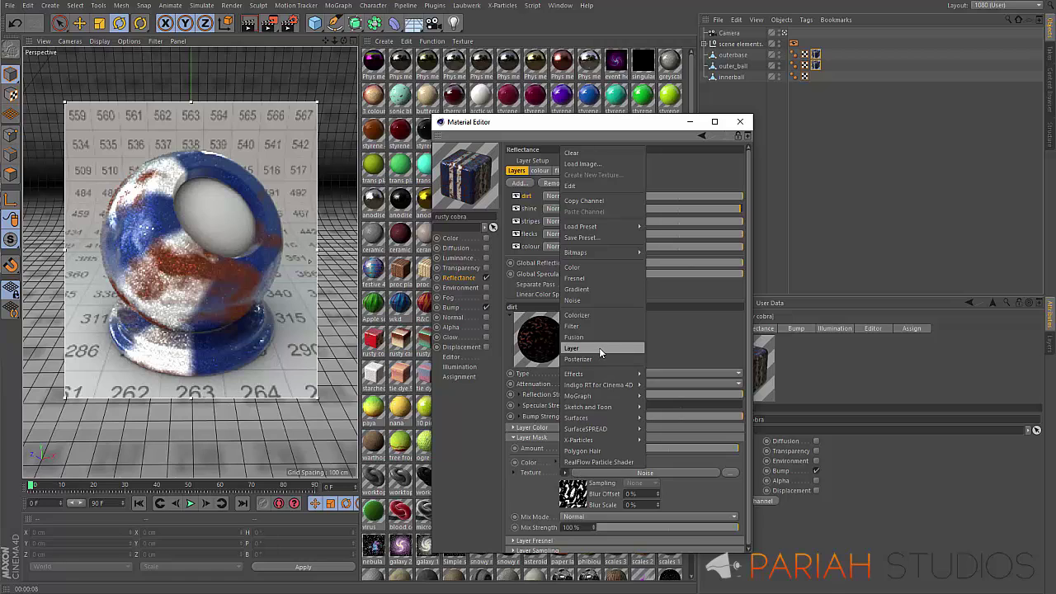
left_click(660, 343)
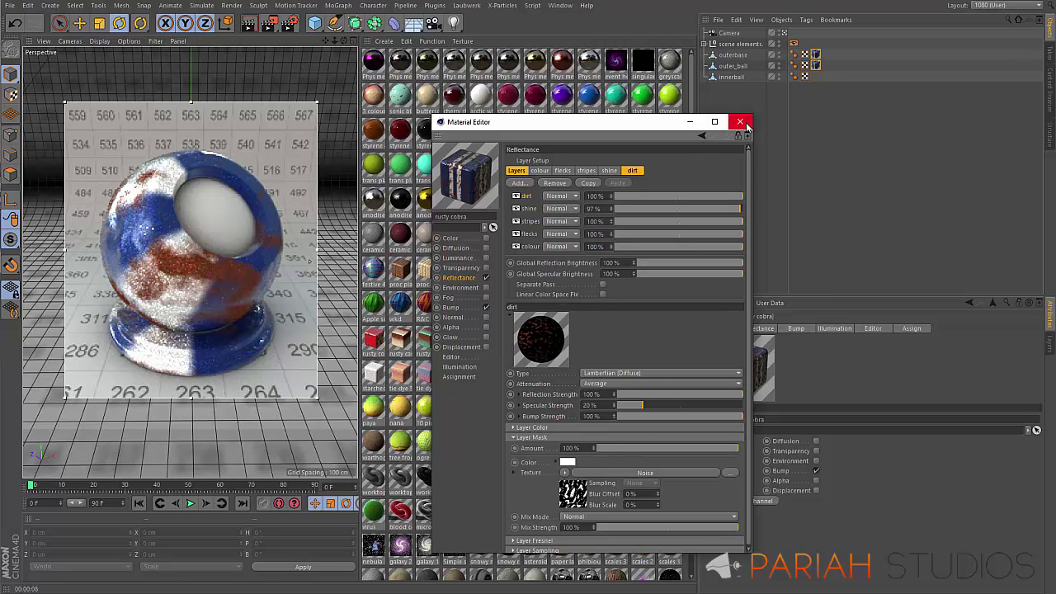
left_click(741, 123)
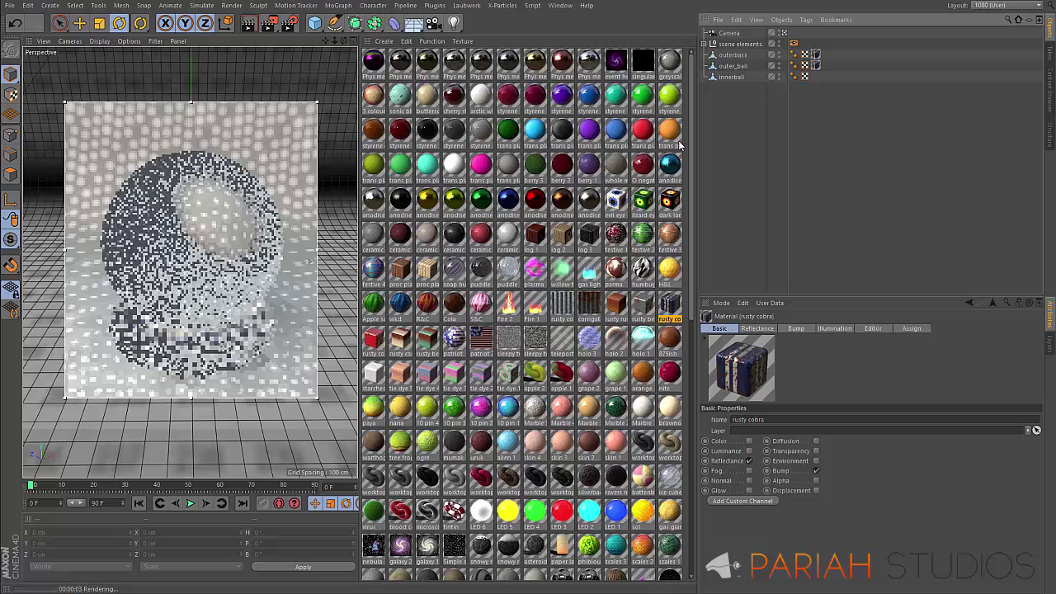
Replace the material on outerbase and outer_ball with the red rusty corv material.
left_click_drag(376, 342, 827, 62)
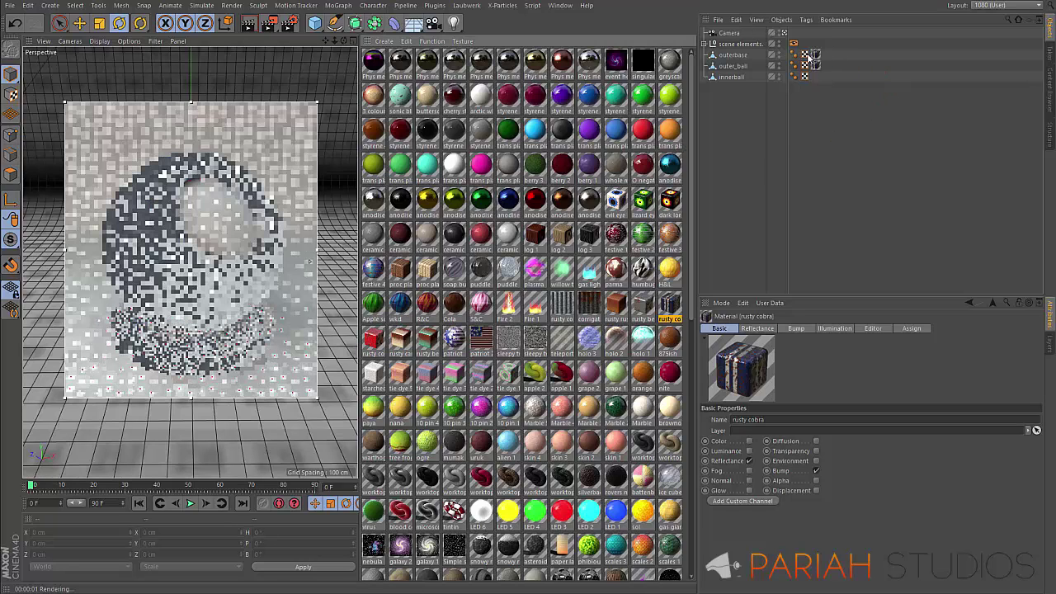
left_click_drag(375, 342, 815, 64)
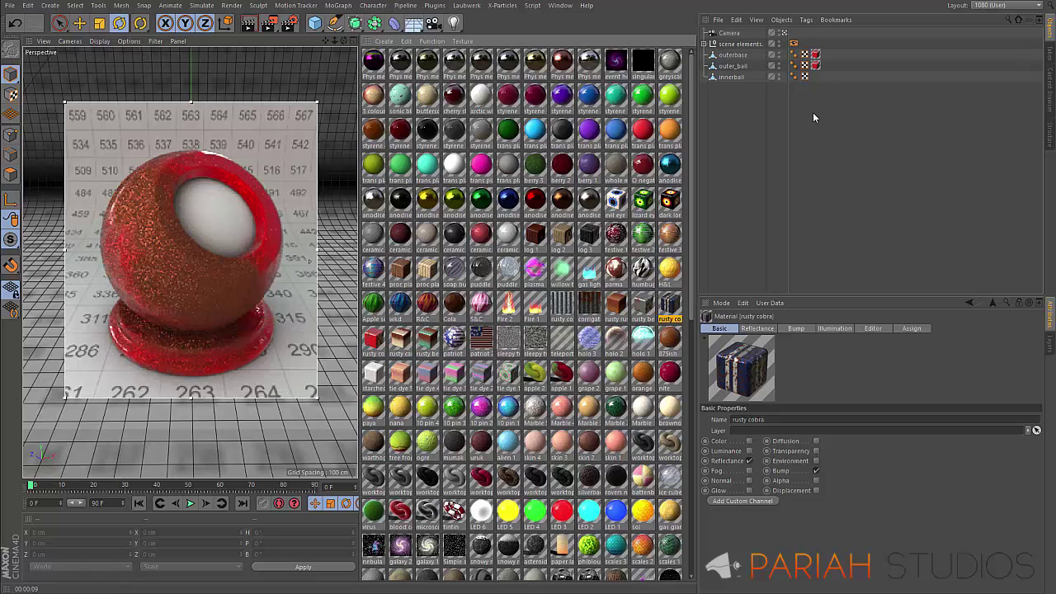
Open the rusty corv material for editing and hide its dirt, shine and flecks reflectance layers.
left_click(378, 342)
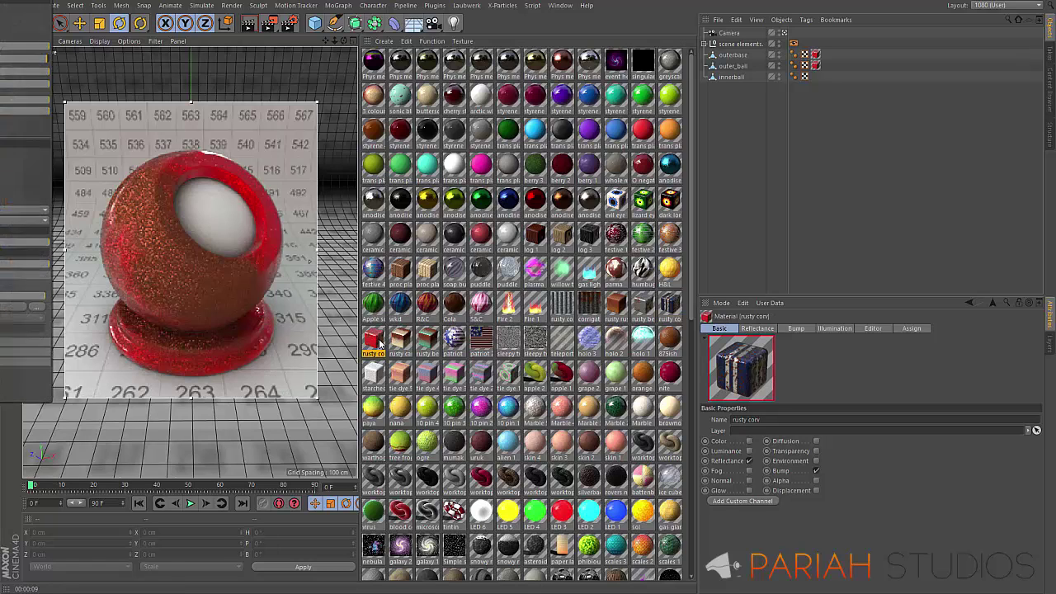
double_click(378, 341)
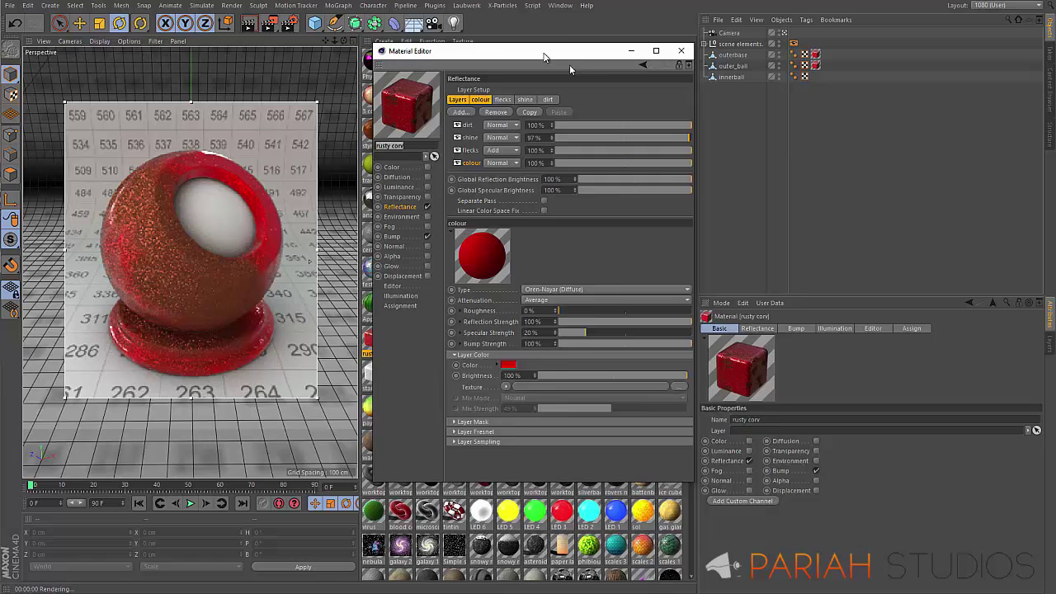
left_click_drag(523, 52, 620, 94)
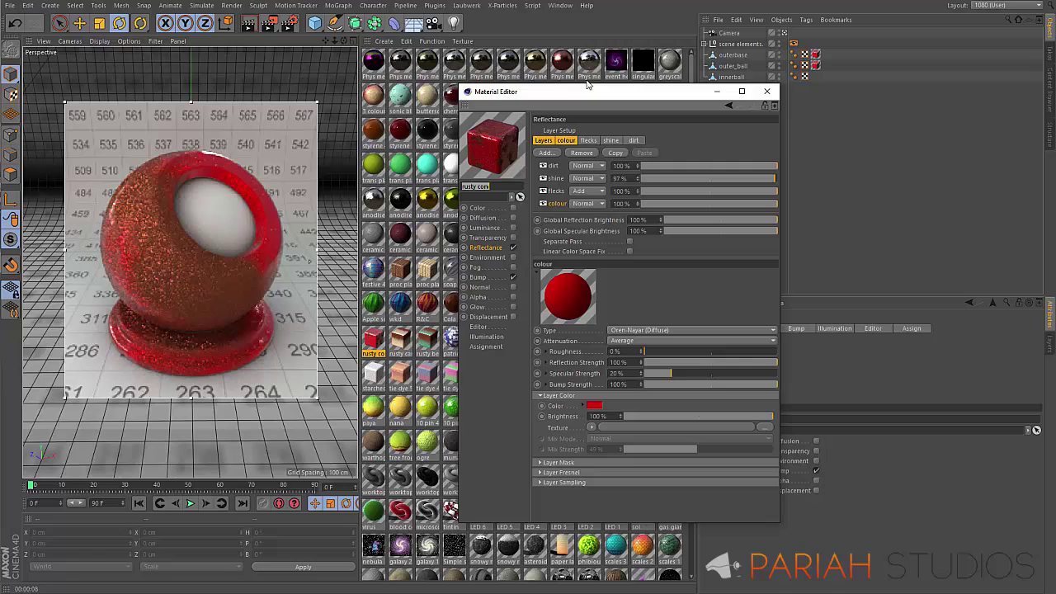
left_click(543, 166)
left_click(543, 178)
left_click(543, 191)
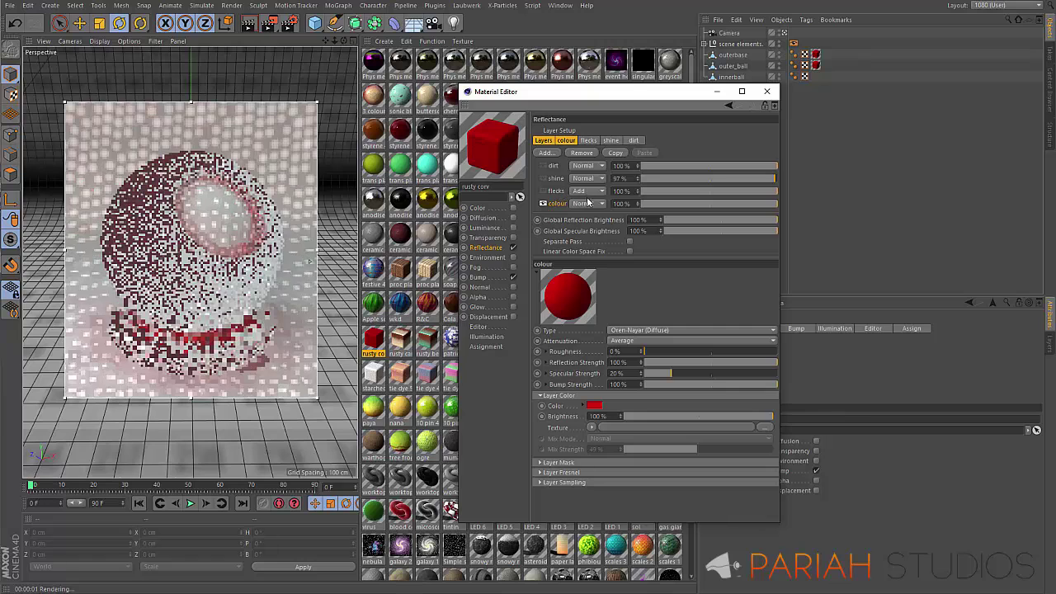
Show the flecks layer again, try its strength at 15%, and set it to 89%.
left_click(546, 191)
left_click(544, 191)
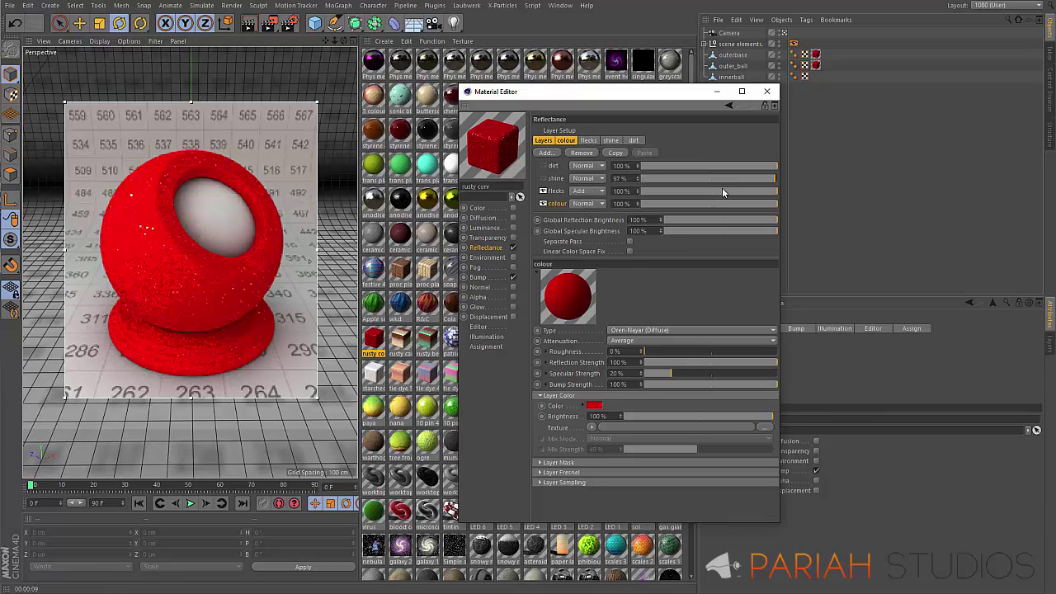
left_click(661, 191)
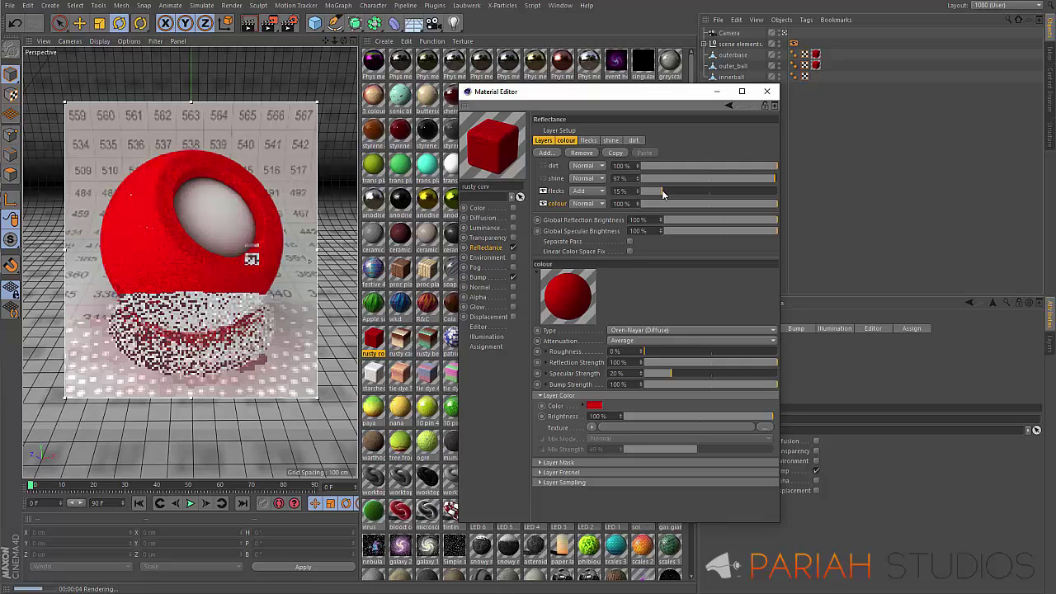
left_click(762, 192)
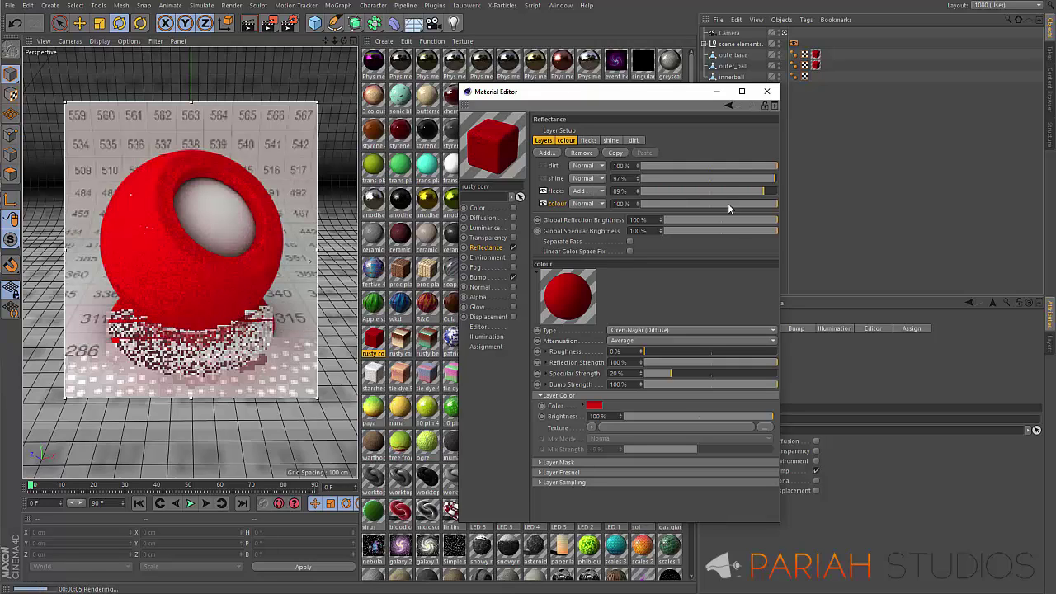
Re-enable the shine and dirt layers and expand the shine layer's mask settings.
left_click(543, 179)
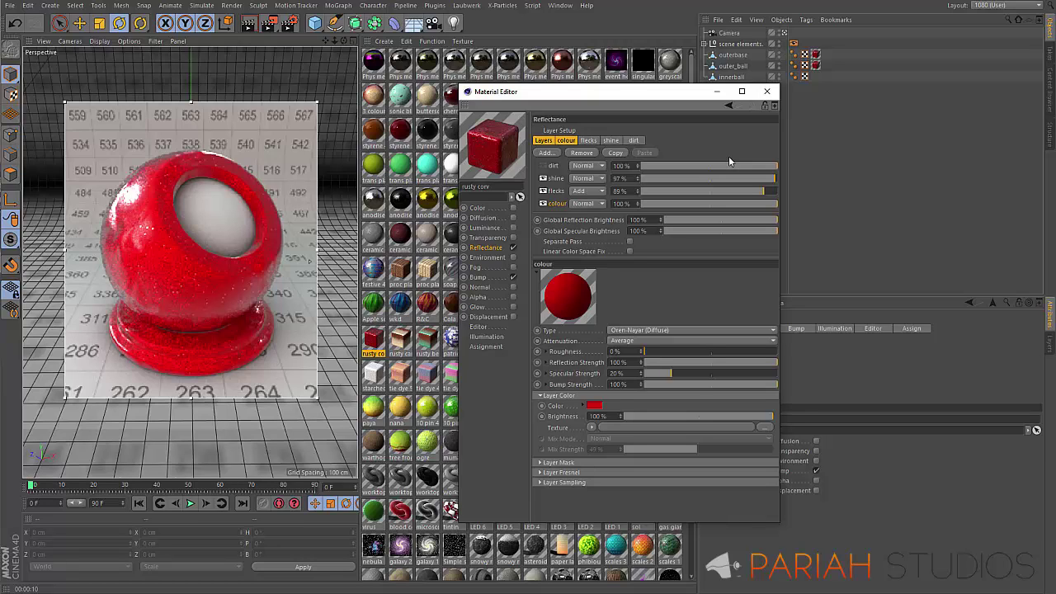
left_click(557, 178)
left_click(541, 463)
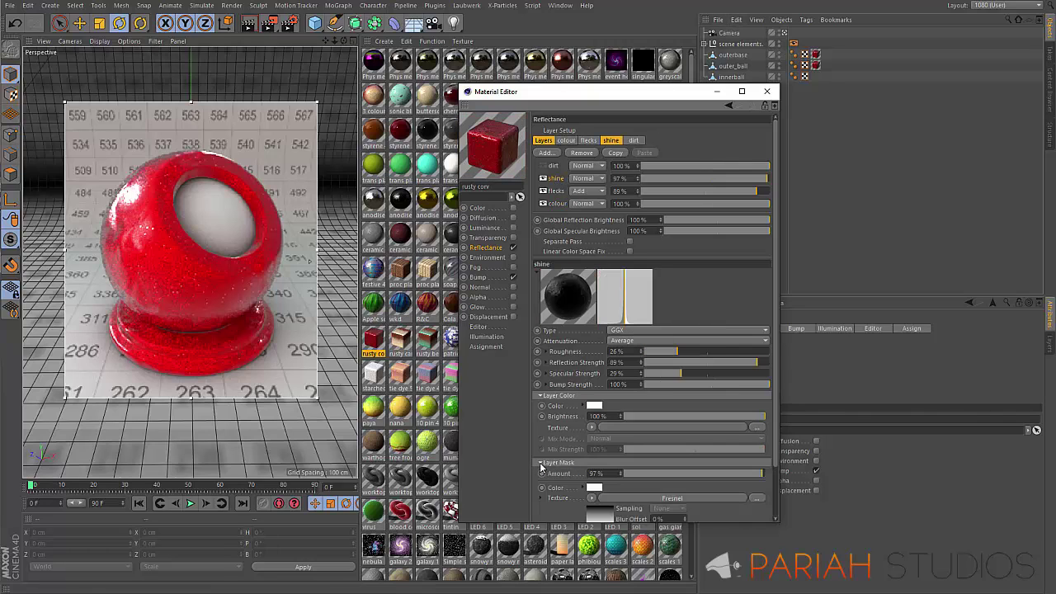
left_click(544, 165)
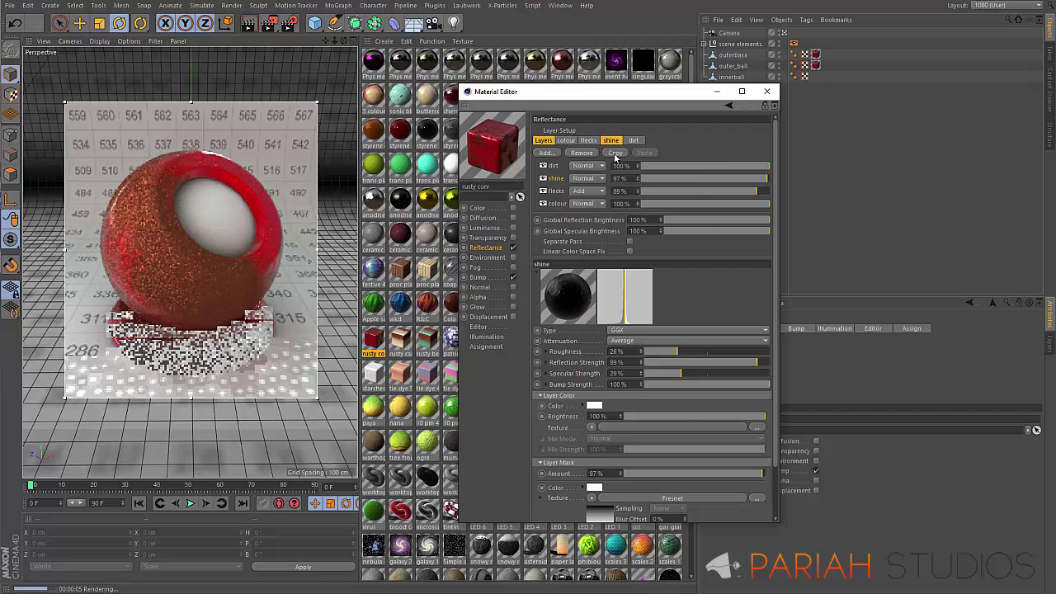
Set the Global Scale of the noise in the dirt layer's mask to 250%.
left_click(554, 166)
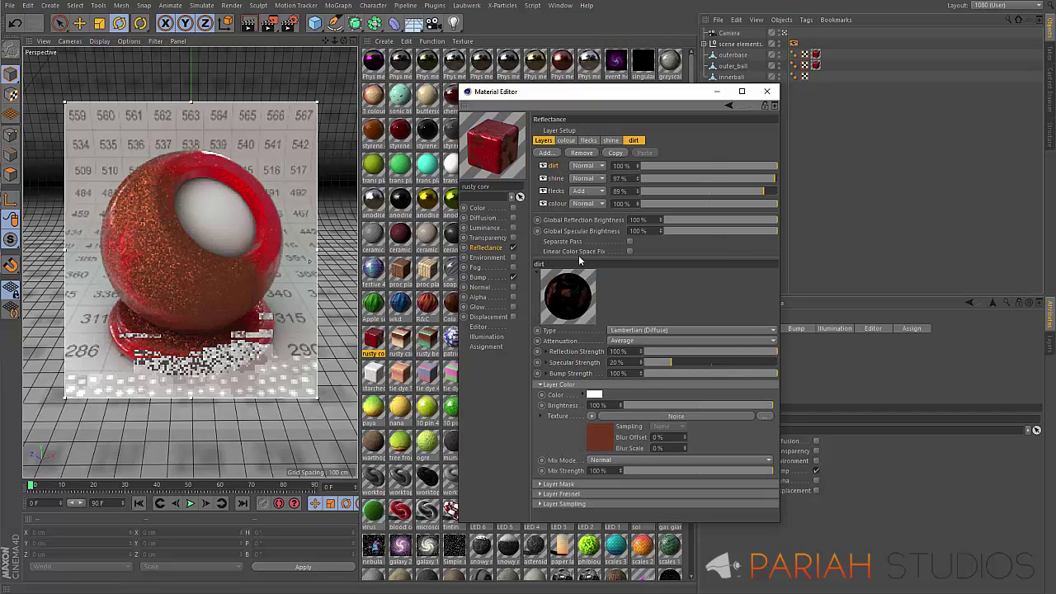
left_click(540, 485)
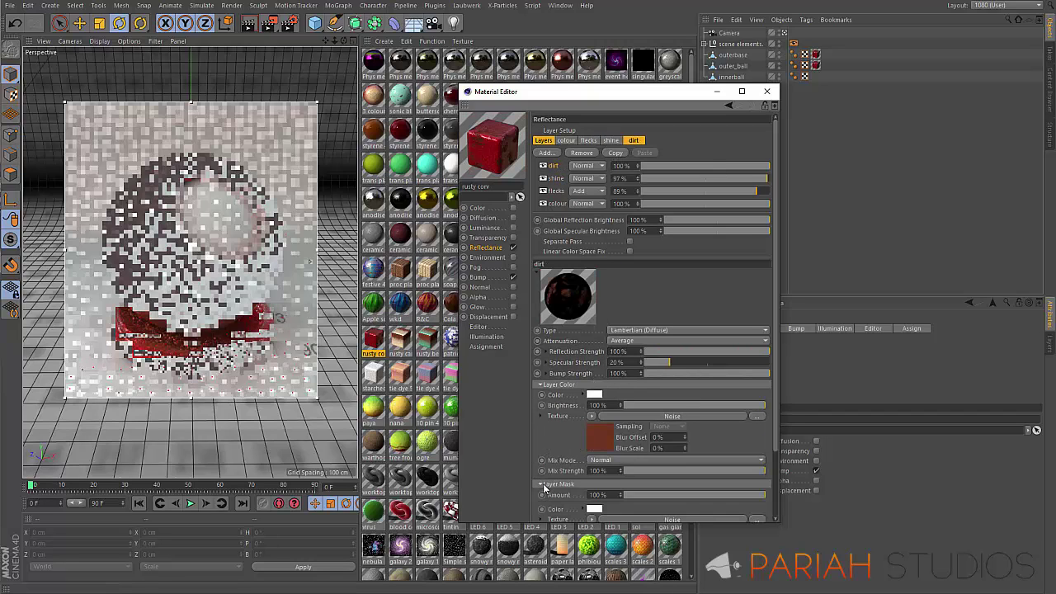
left_click(651, 506)
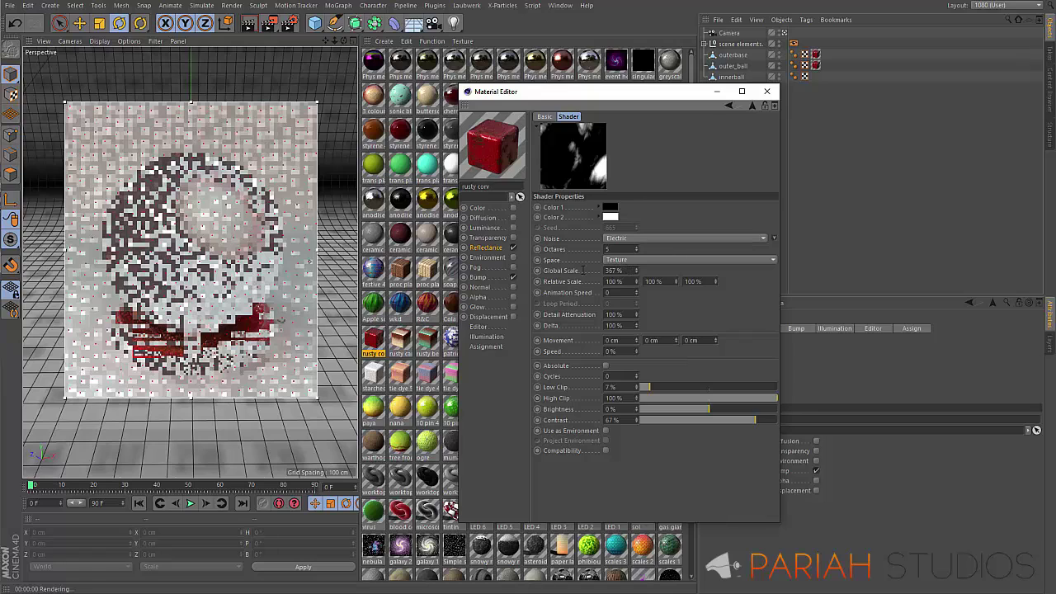
left_click_drag(620, 270, 538, 270)
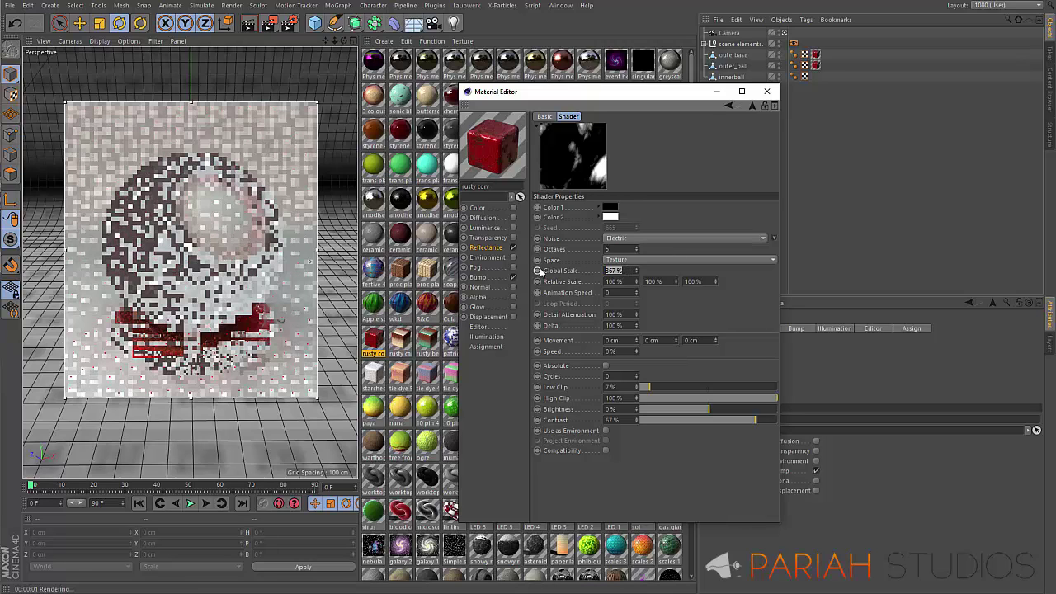
type("250")
key("Return")
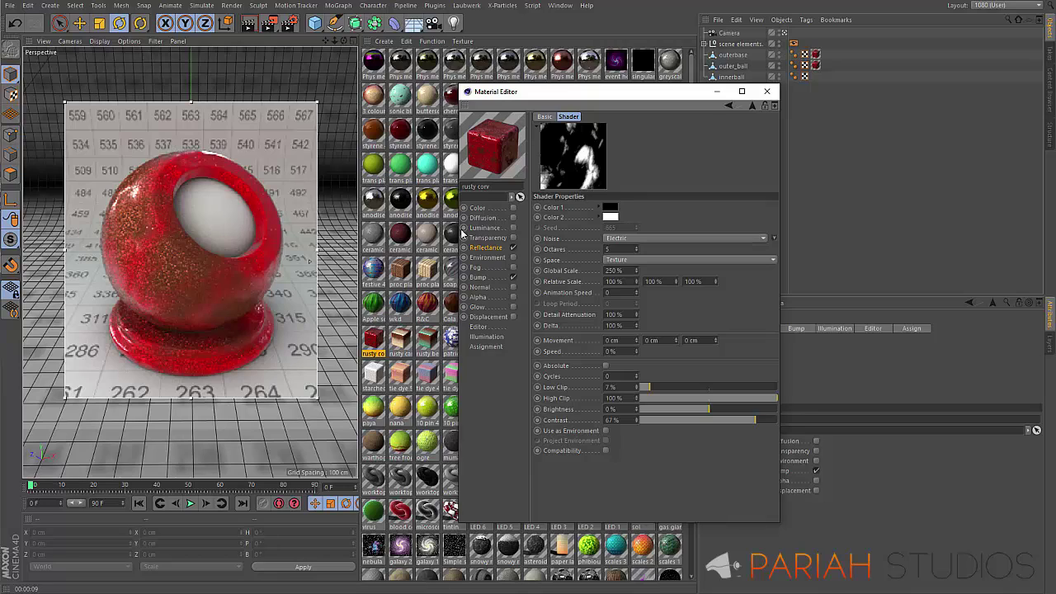
Examine the layered bump texture of the rusty corv material and close its editor.
left_click(493, 277)
left_click(645, 155)
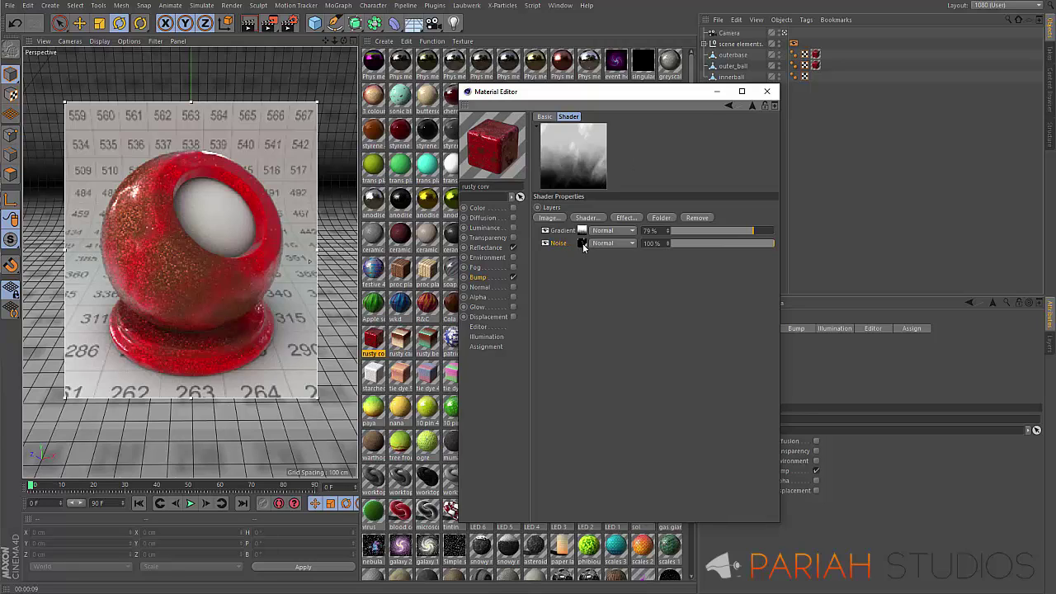
left_click(487, 247)
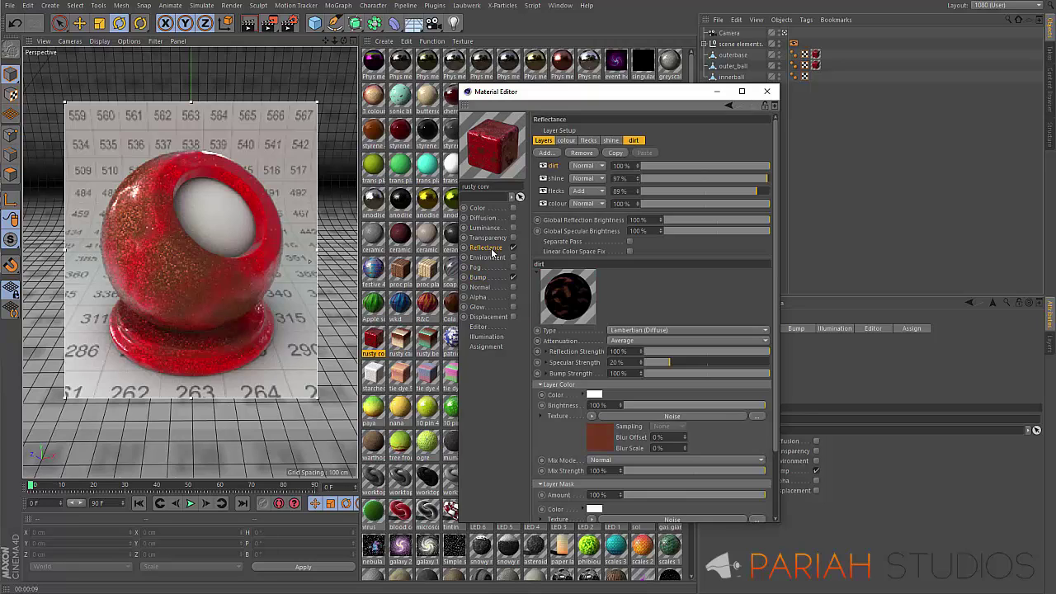
left_click(766, 91)
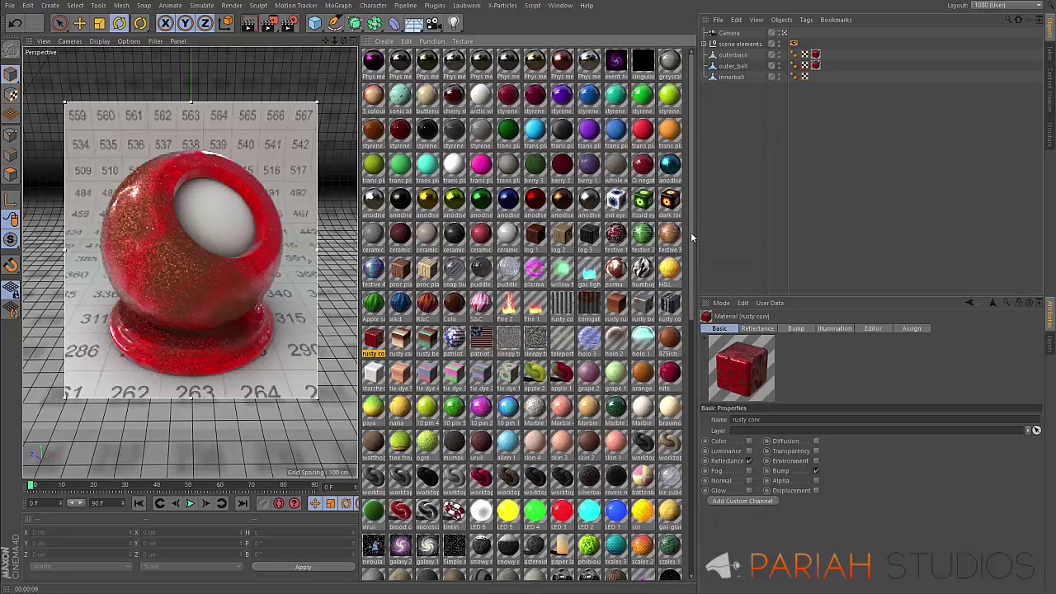
Replace the material on outerbase and outer_ball with the Parquet 1 material.
scroll(697, 244, "down", 1)
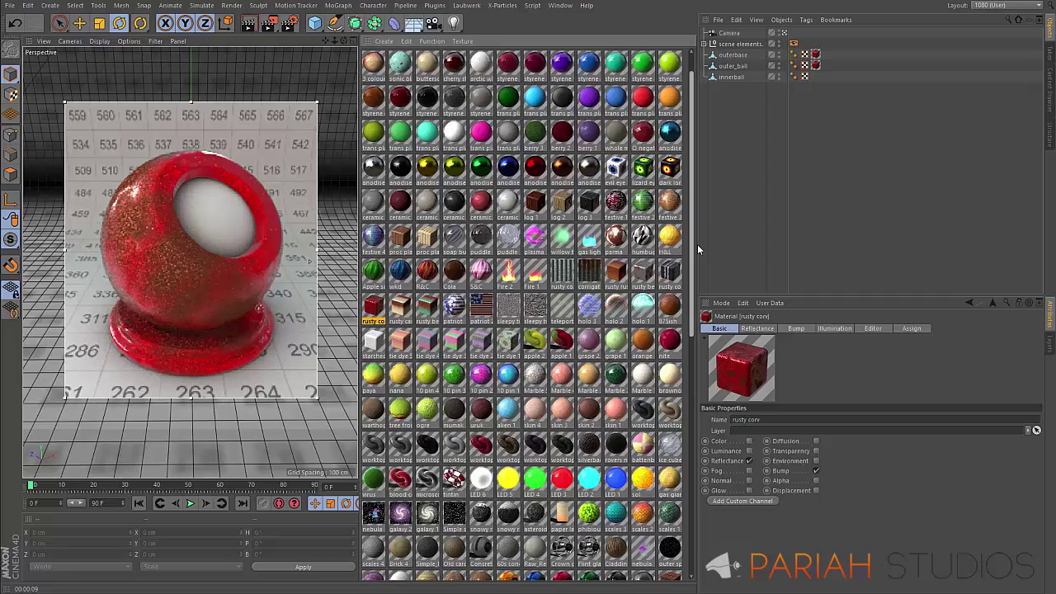
scroll(697, 249, "down", 3)
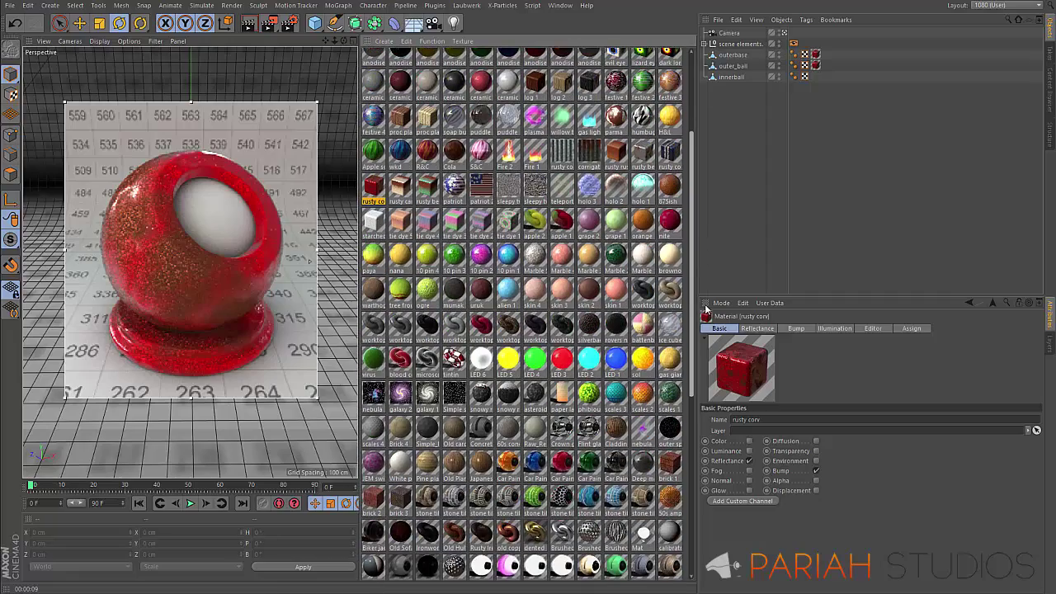
scroll(705, 308, "down", 9)
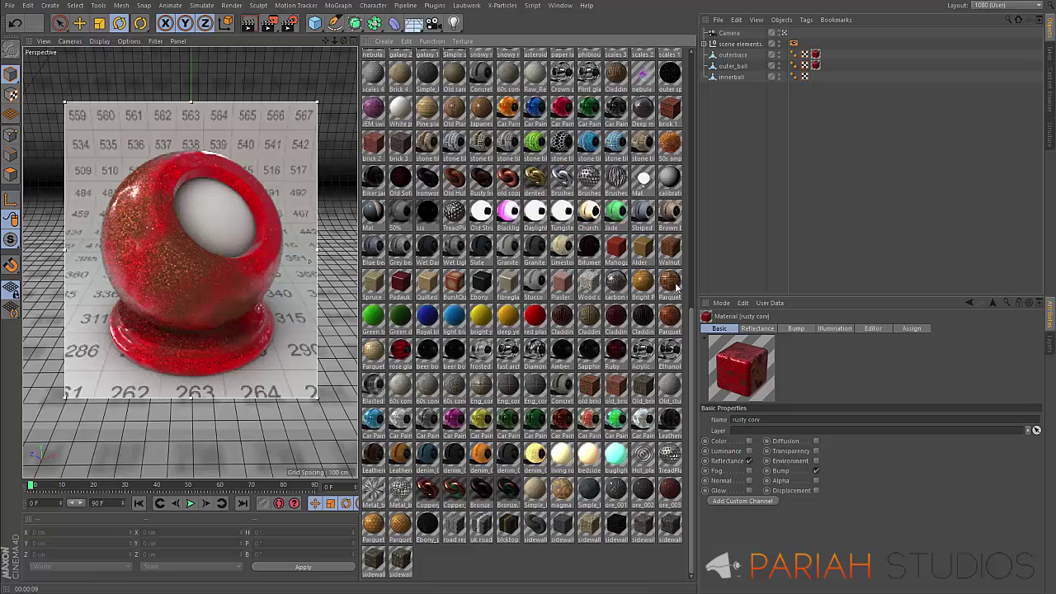
left_click_drag(675, 285, 826, 55)
left_click_drag(673, 287, 818, 68)
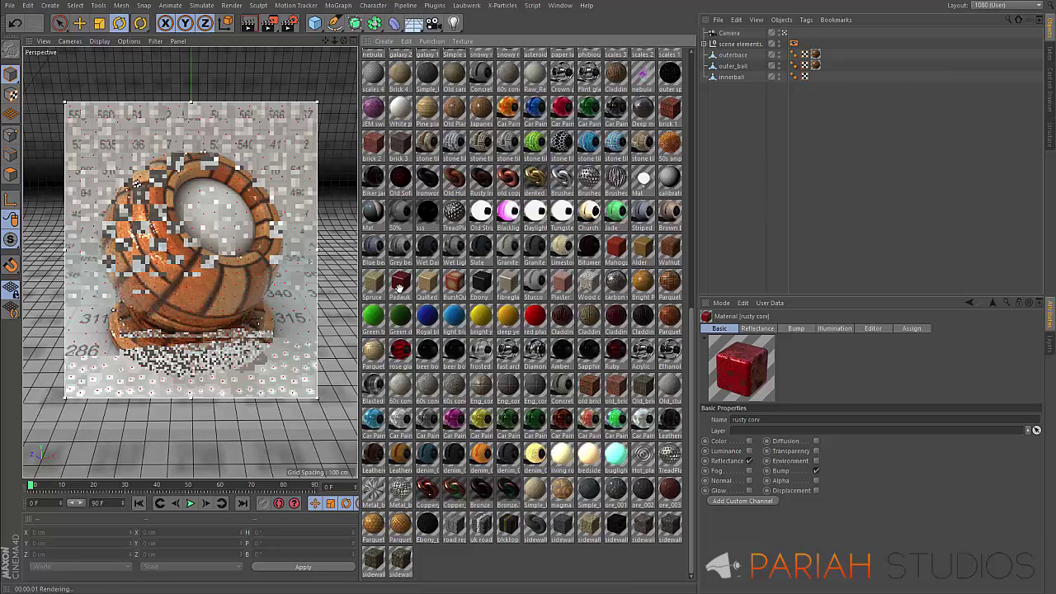
Open the Parquet 1 material for editing and move its editor beside the preview render.
left_click(671, 284)
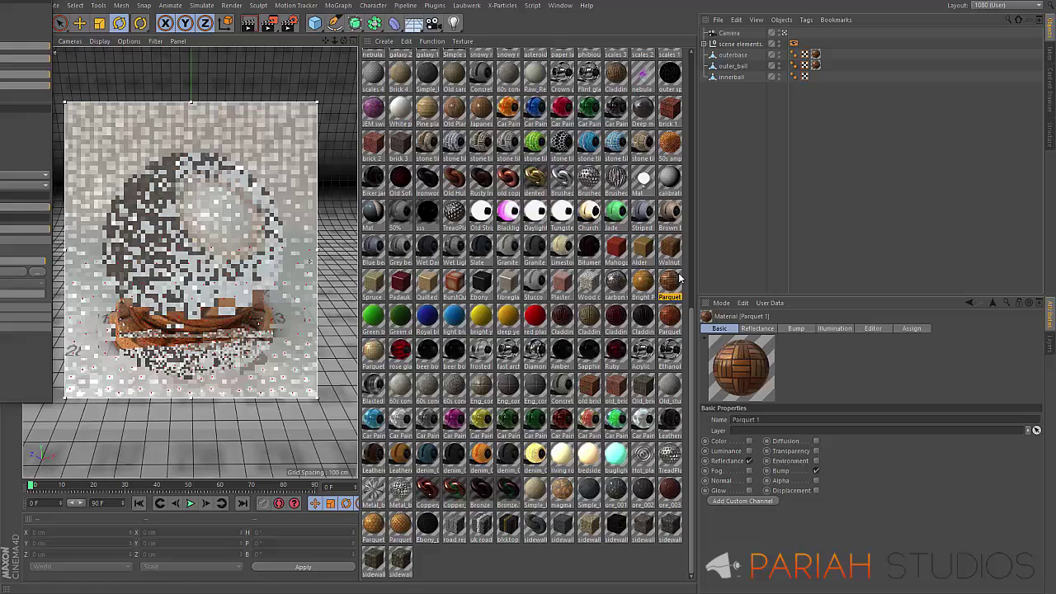
double_click(670, 285)
left_click_drag(789, 141, 634, 95)
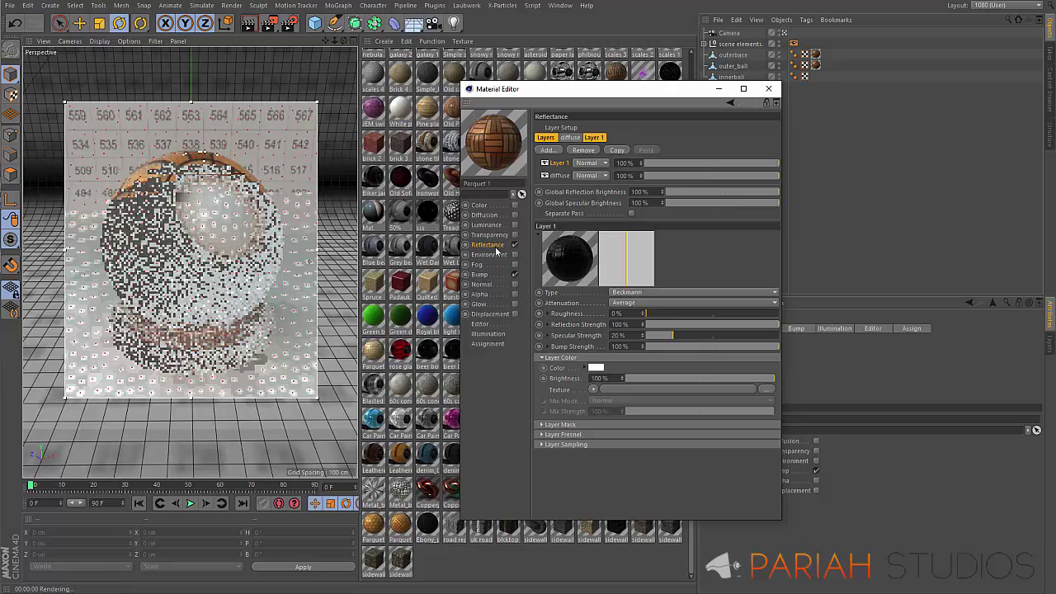
Set the Global Scale of the Tiles shader in the diffuse layer's colour texture to 120%.
left_click(560, 177)
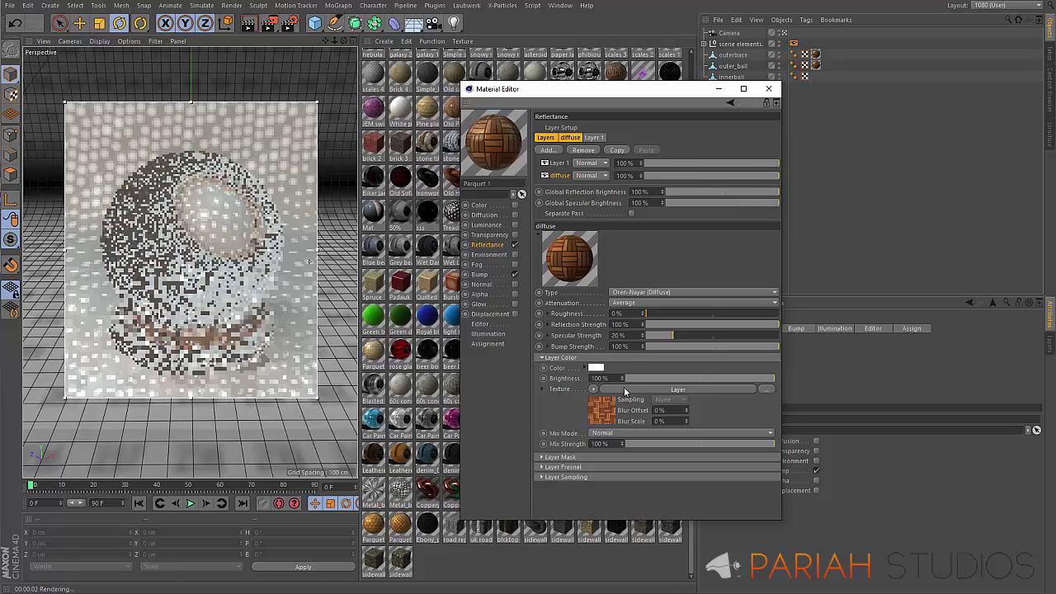
left_click(627, 389)
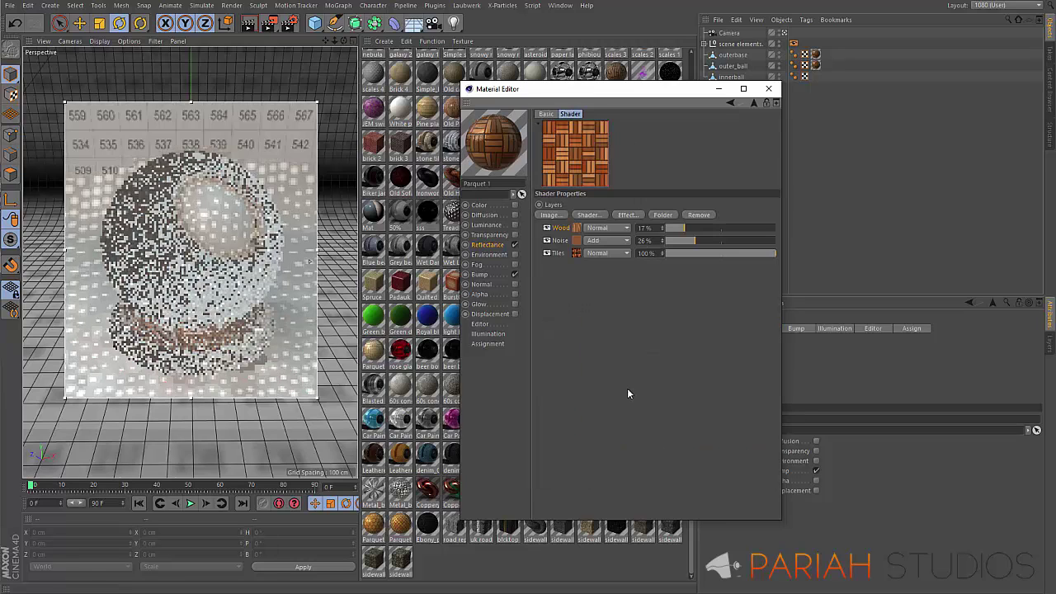
left_click(576, 253)
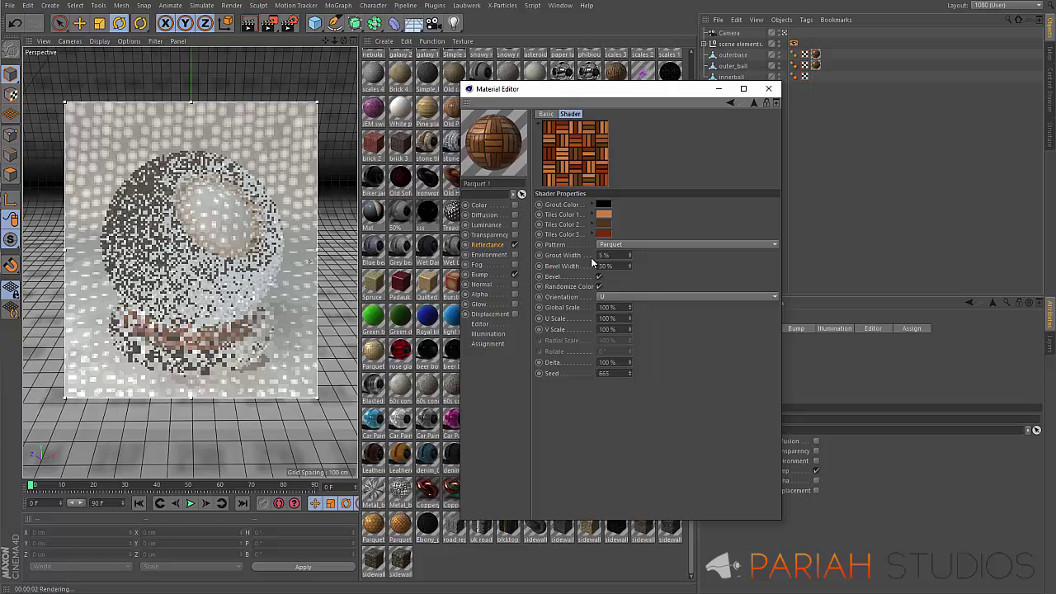
left_click(607, 307)
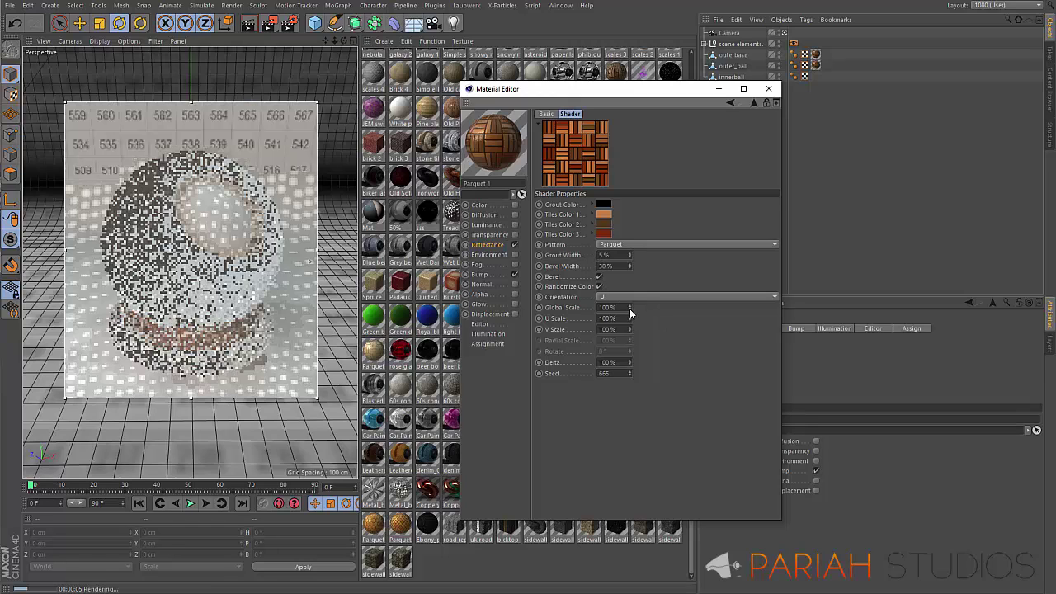
type("120")
key("Return")
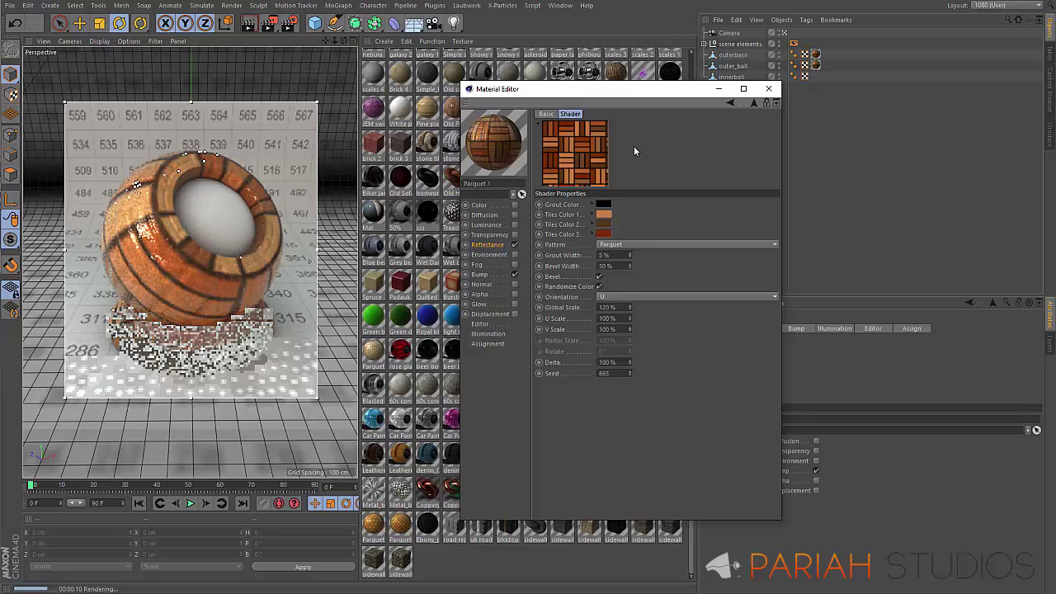
Copy the Tiles shader from the diffuse texture and paste it over the Tiles layer of the bump texture.
left_click(754, 103)
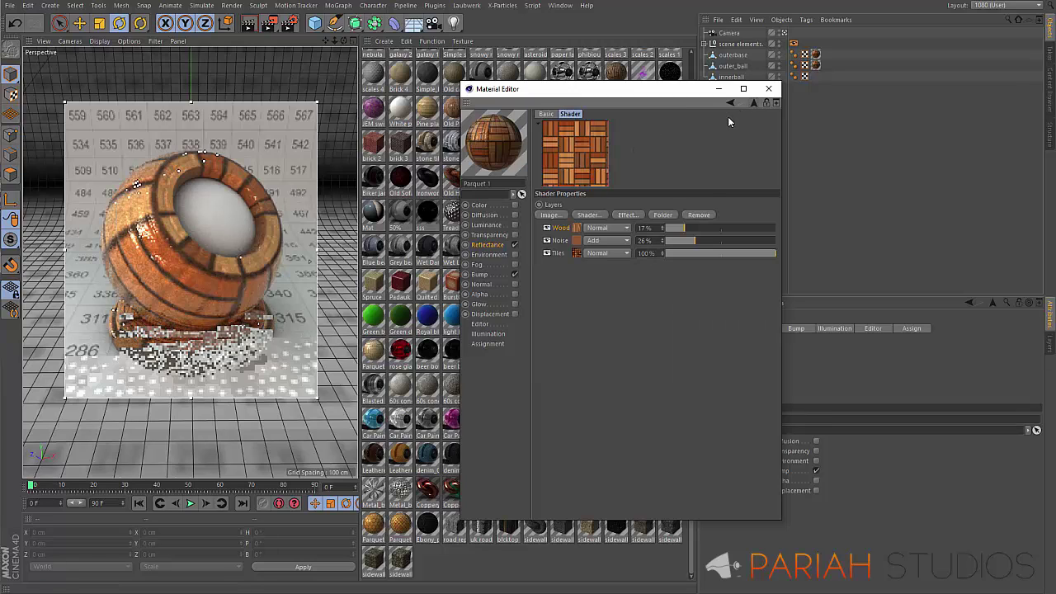
right_click(561, 254)
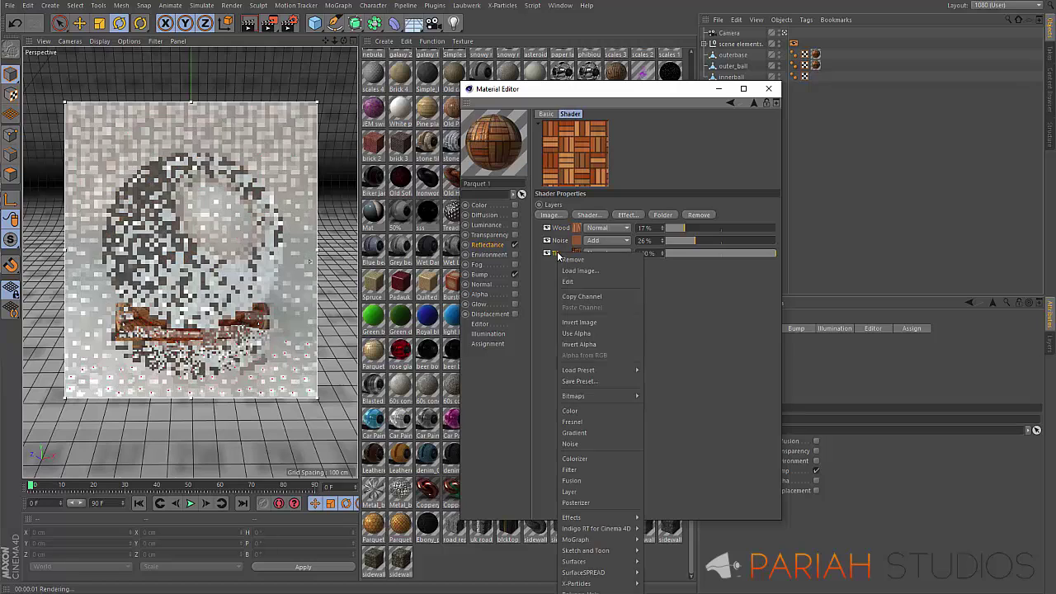
left_click(581, 296)
left_click(479, 274)
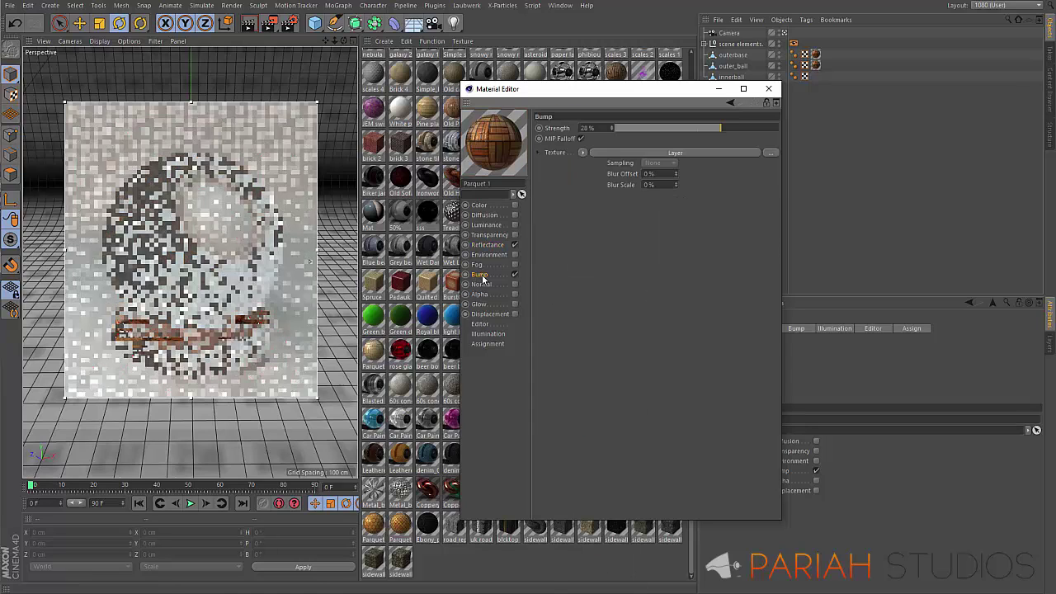
left_click(704, 154)
left_click(559, 238)
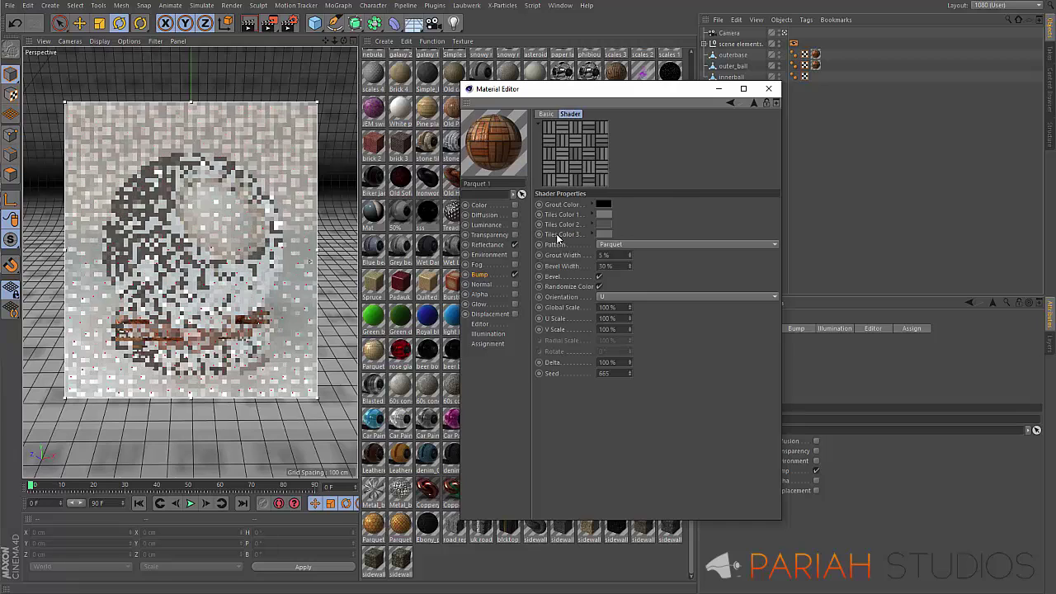
left_click(753, 103)
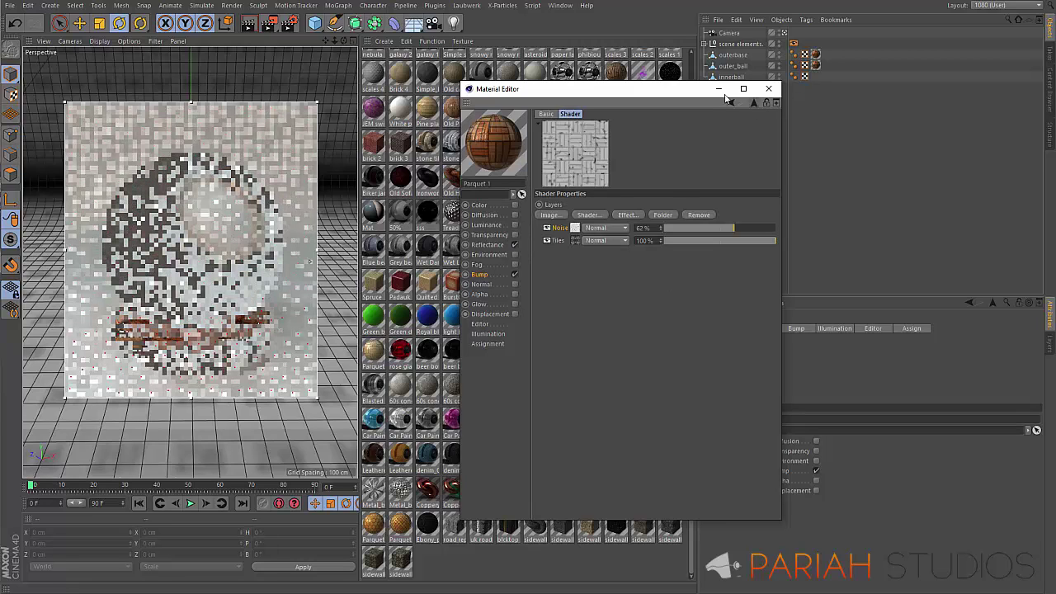
right_click(552, 241)
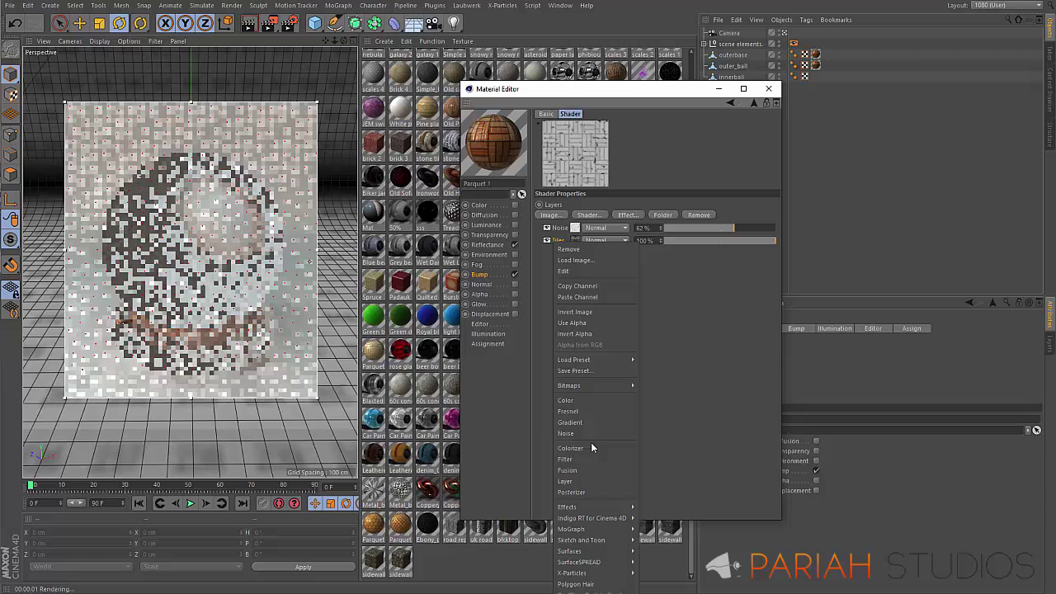
left_click(604, 297)
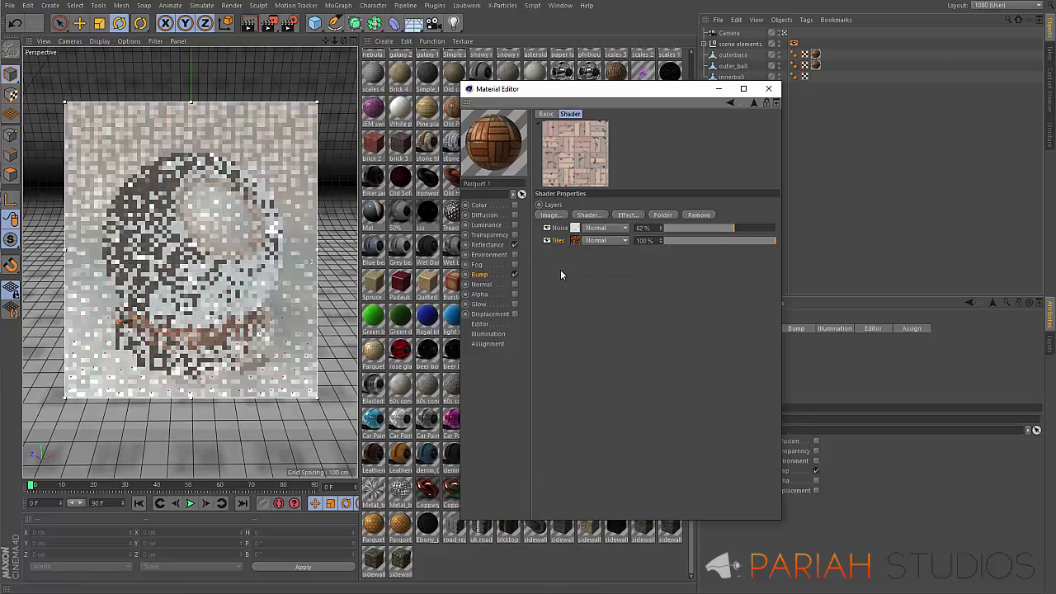
Desaturate all three tile colours of the bump's Tiles shader to grey with 0% saturation.
left_click(574, 240)
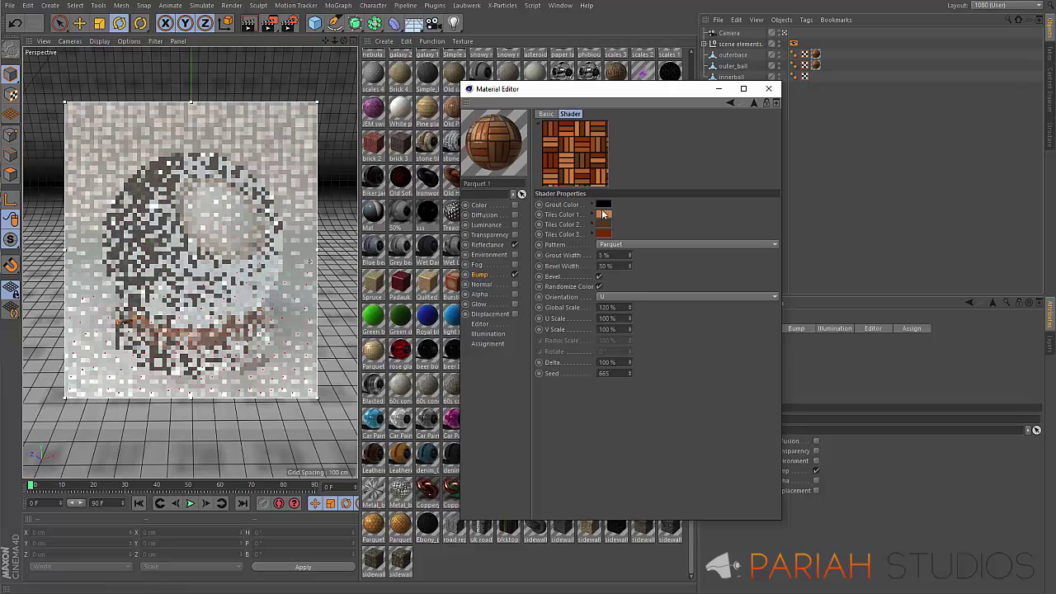
left_click(602, 215)
left_click_drag(603, 224, 575, 235)
left_click(585, 252)
left_click(602, 224)
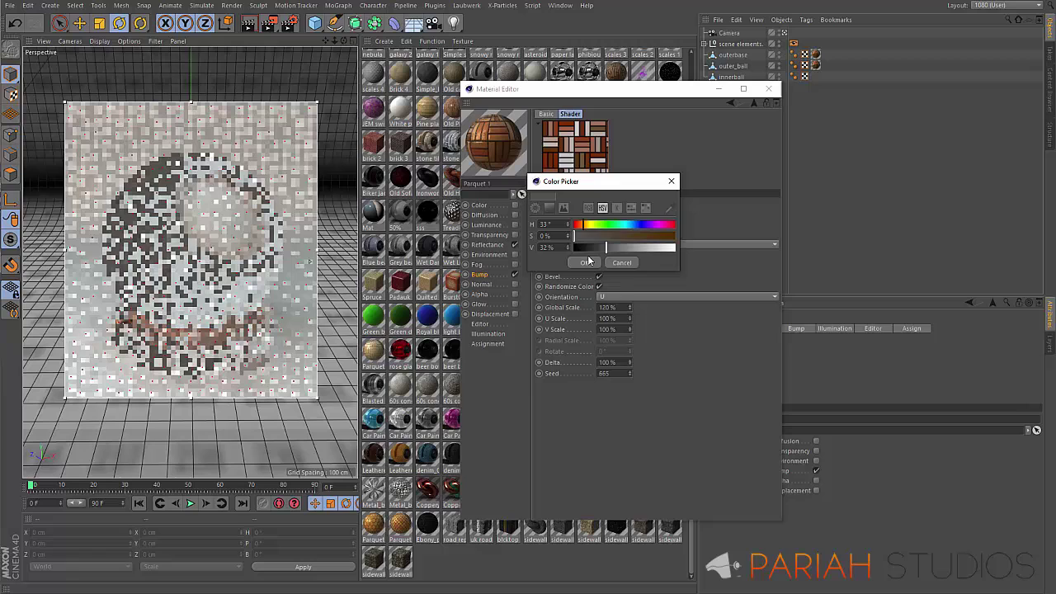
left_click(586, 261)
left_click(606, 236)
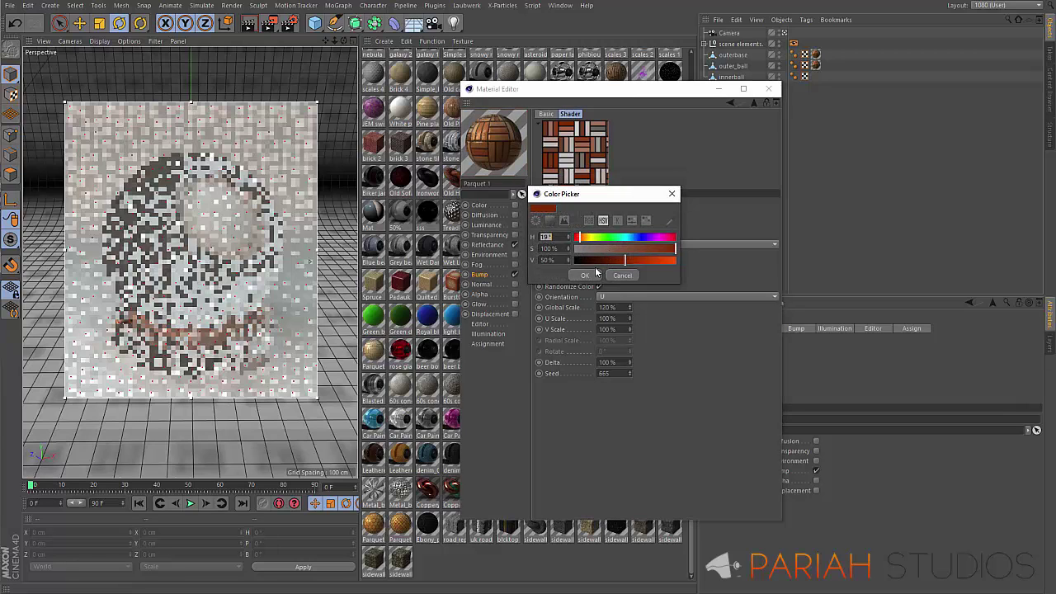
left_click_drag(606, 249, 576, 248)
left_click(585, 275)
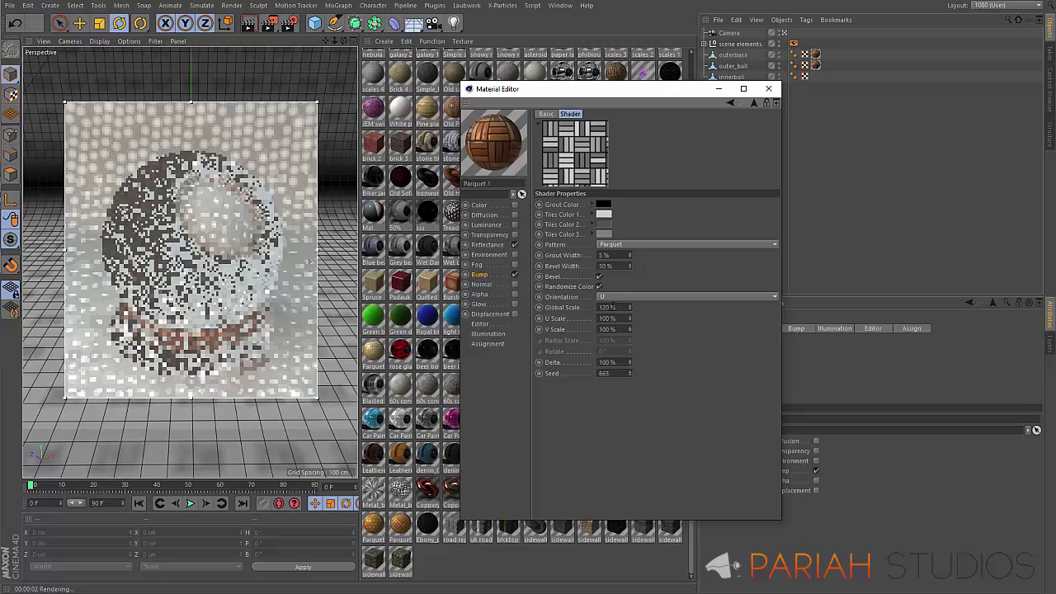
Set the Global Scale to 100% in the bump's Tiles shader and in the diffuse layer's Tiles shader.
left_click(610, 306)
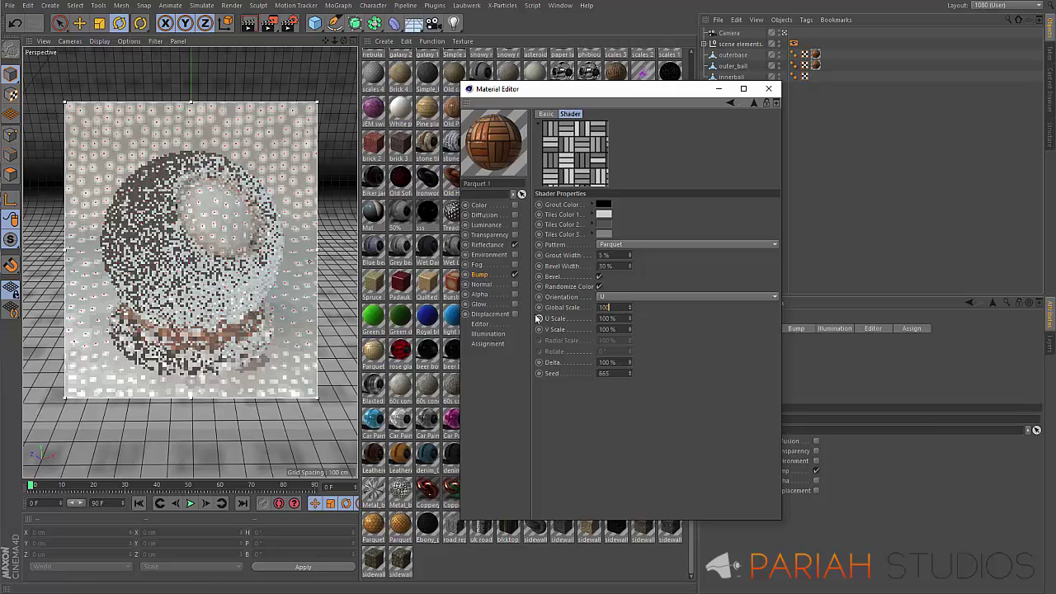
key("Return")
left_click(497, 245)
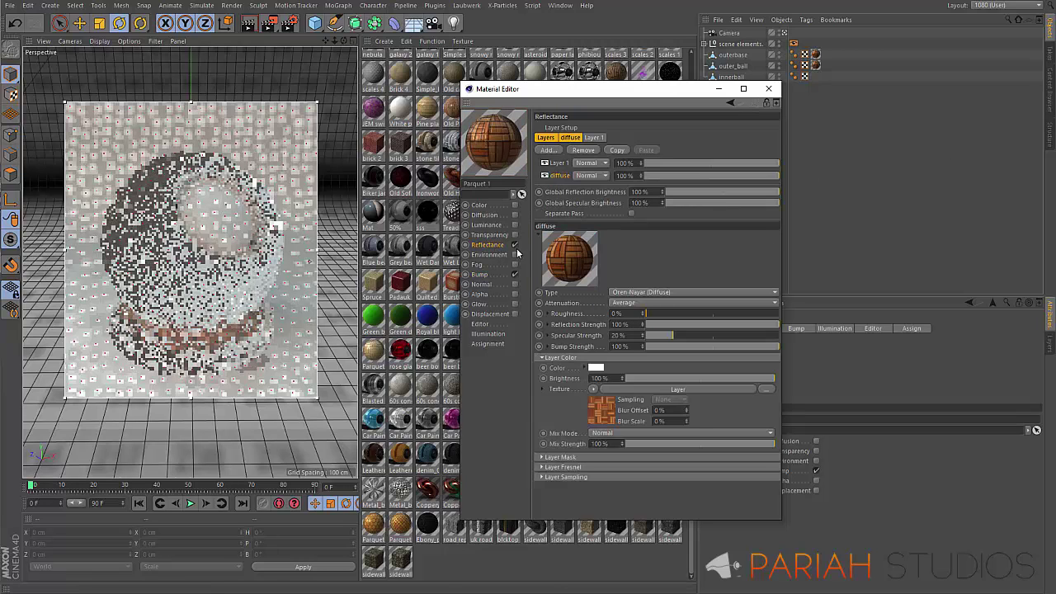
left_click(608, 410)
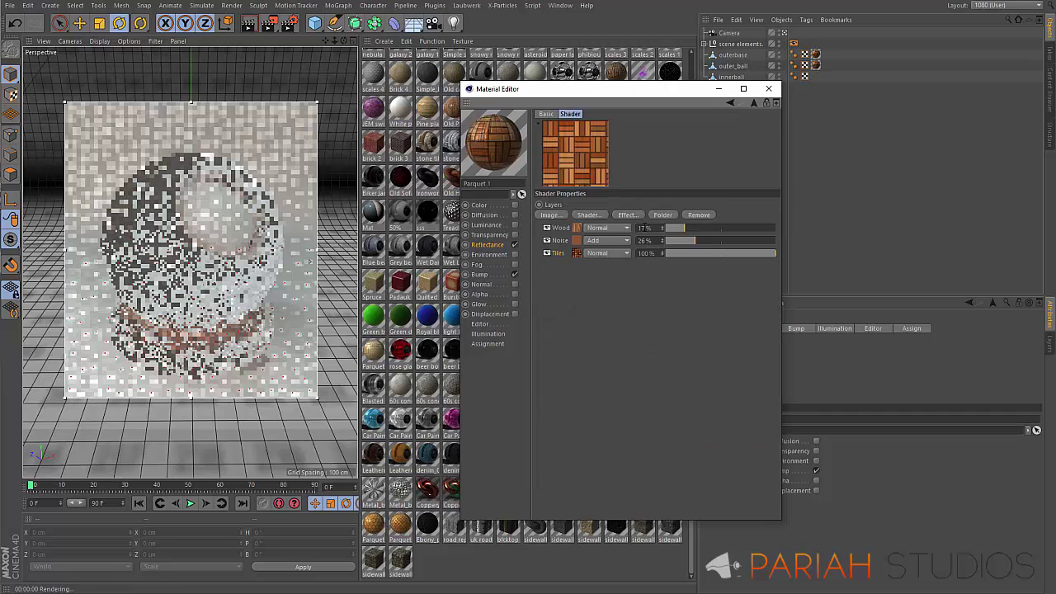
left_click(576, 253)
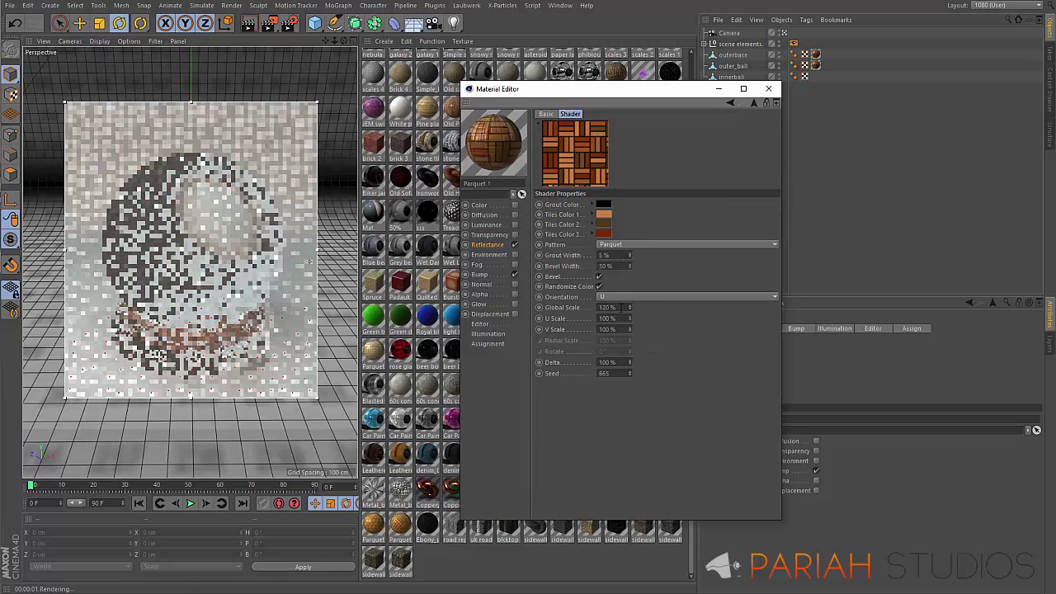
double_click(611, 306)
type("100")
key("Return")
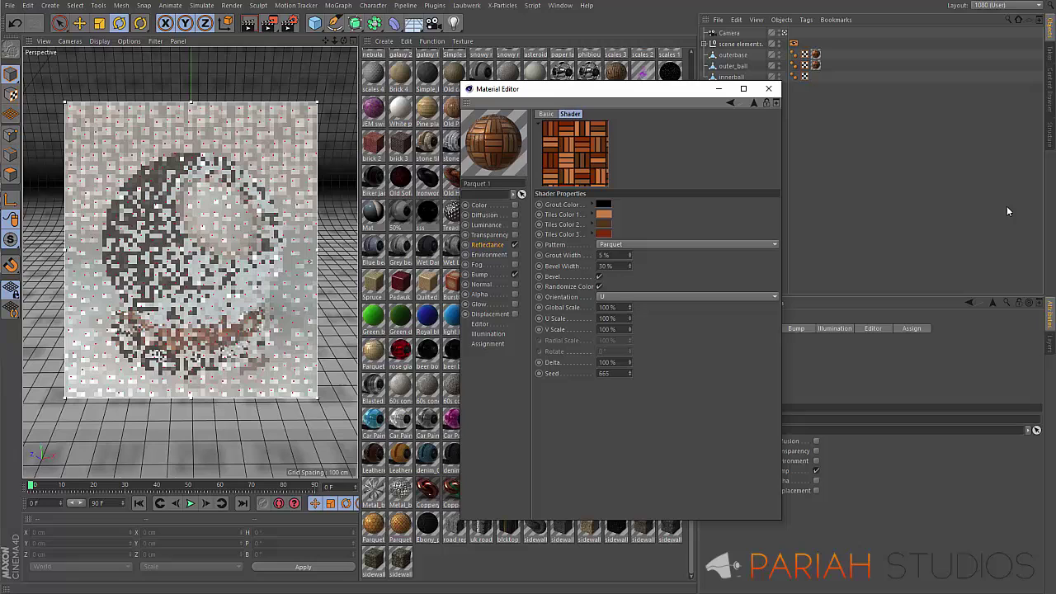
Set the parquet texture tiling to 3 in both U and V on the outerbase and outer_ball texture tags.
left_click(768, 88)
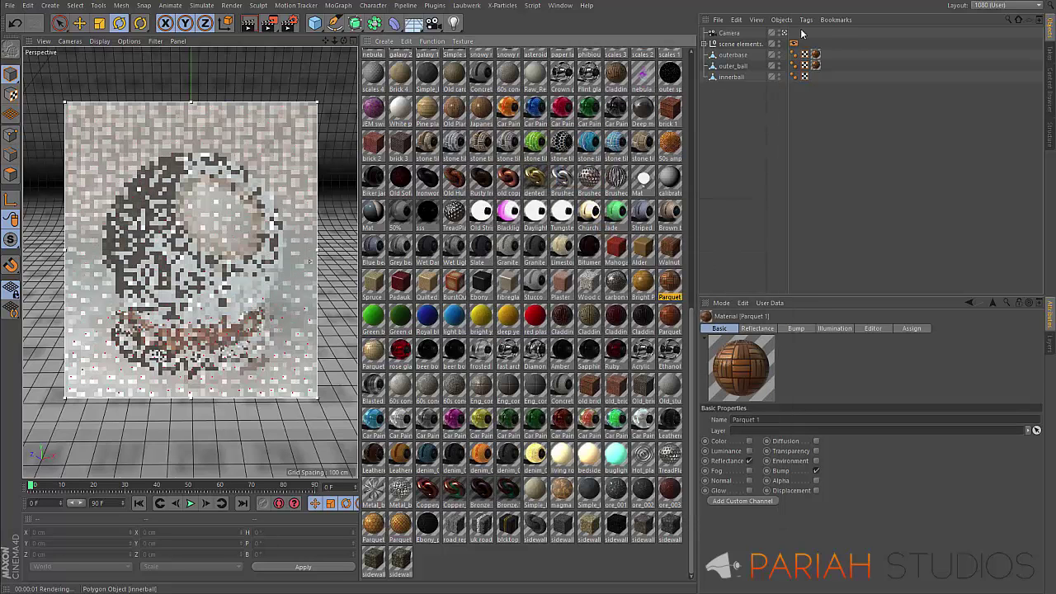
left_click_drag(811, 43, 824, 72)
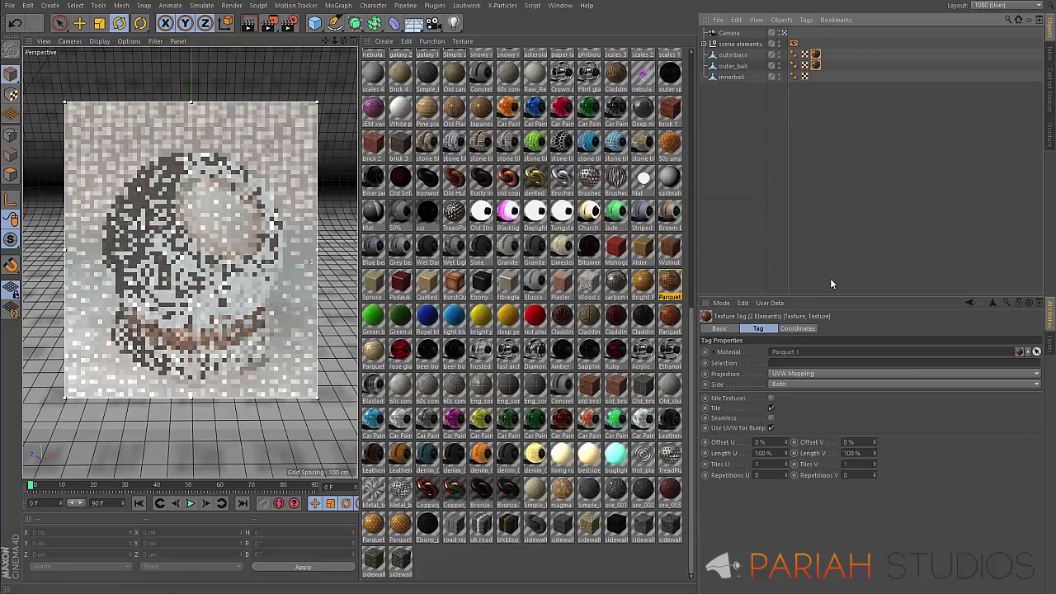
double_click(752, 464)
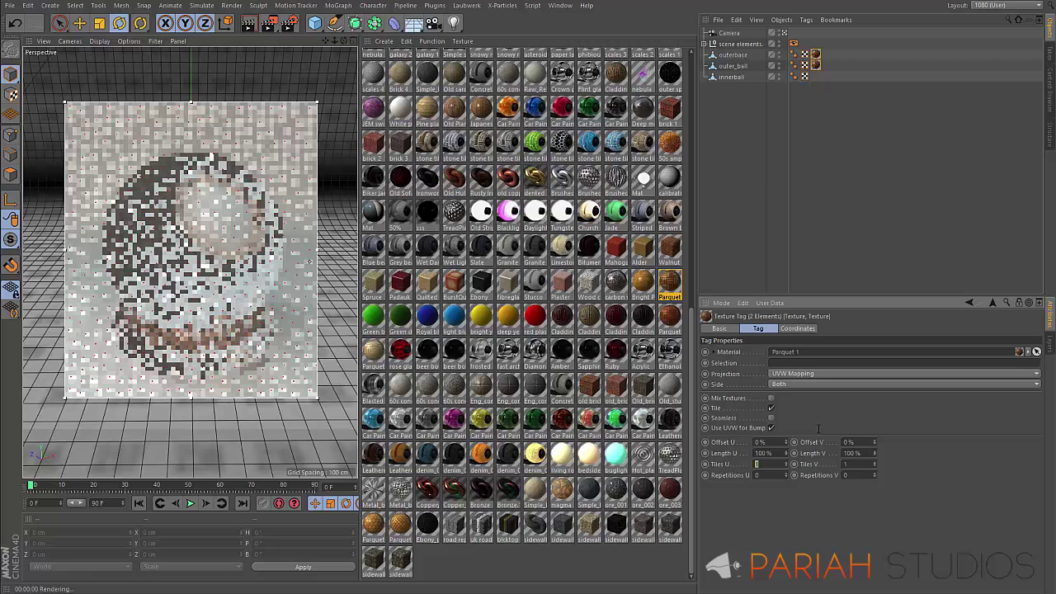
type("3")
key("Tab")
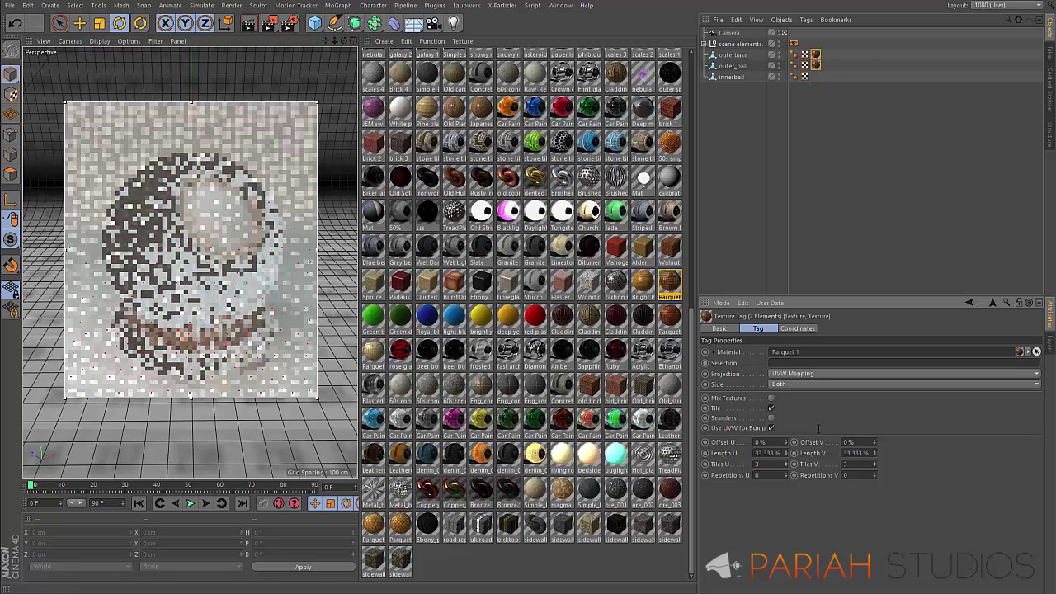
Examine Layer 1 and the diffuse layer in the reflectance channel of the Parquet 1 material.
left_click(665, 289)
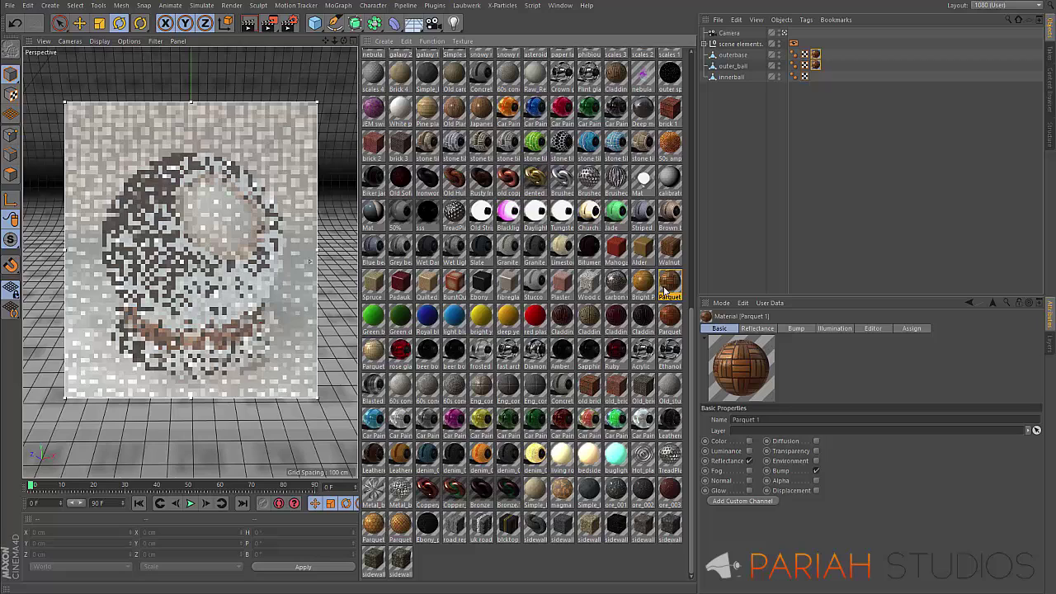
double_click(665, 289)
left_click_drag(375, 72, 549, 71)
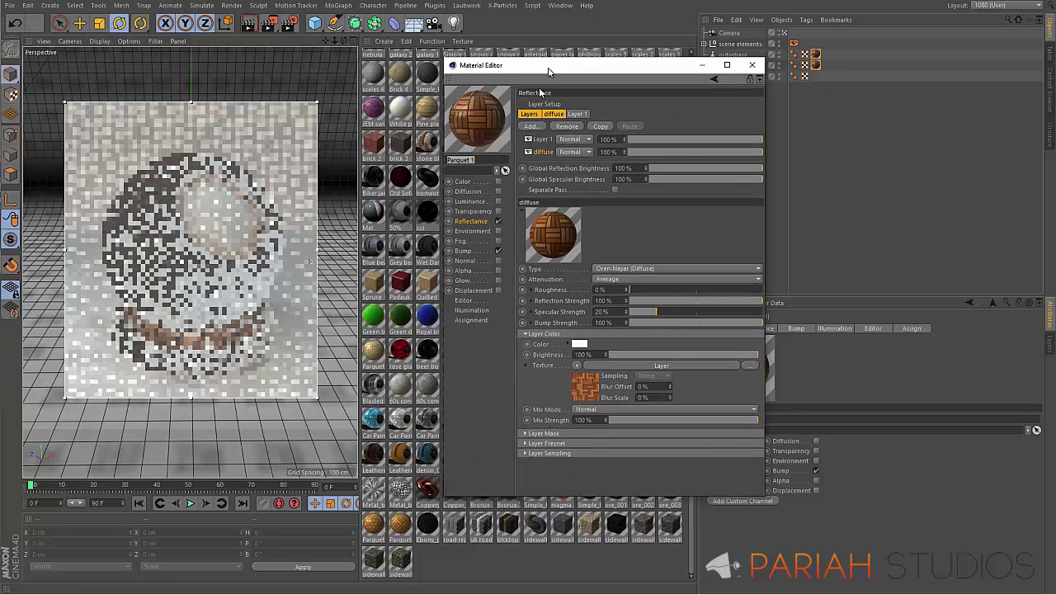
left_click(542, 140)
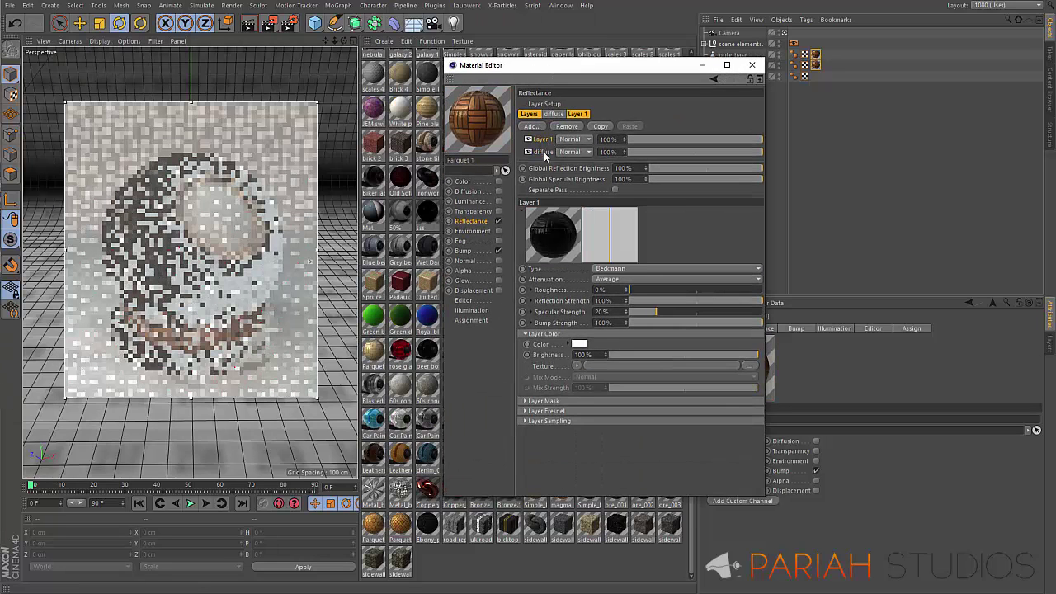
left_click(543, 153)
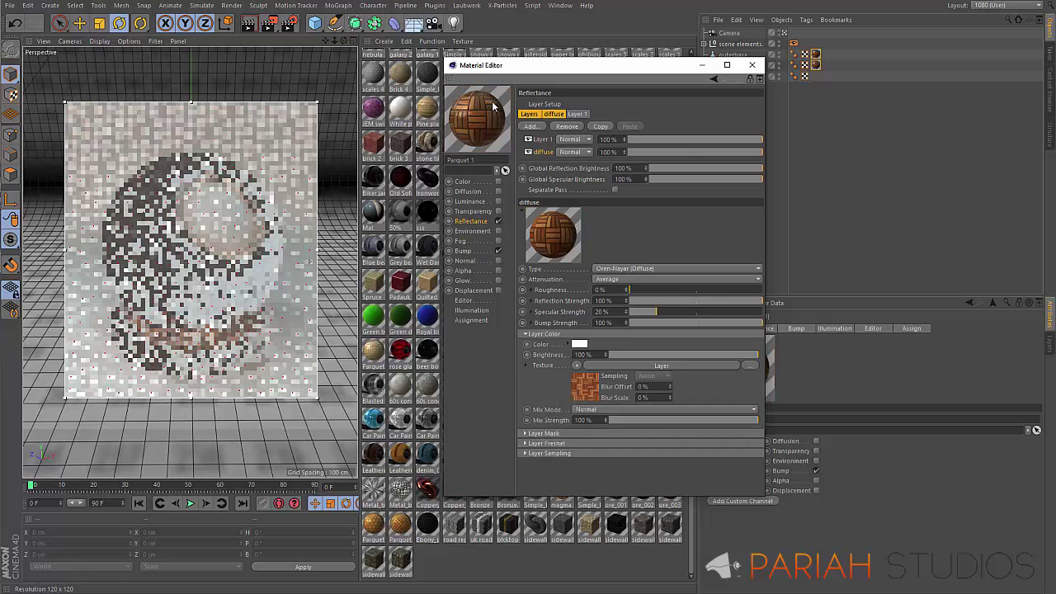
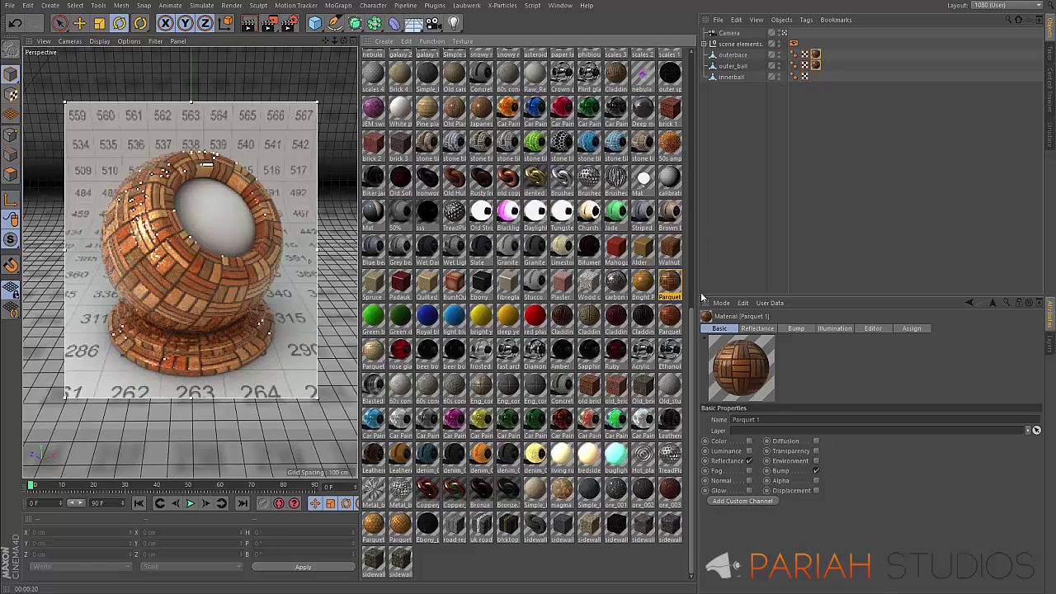
Open the rusty beemer material for editing and apply it to outerbase and outer_ball in place of the parquet.
left_click_drag(689, 327, 672, 116)
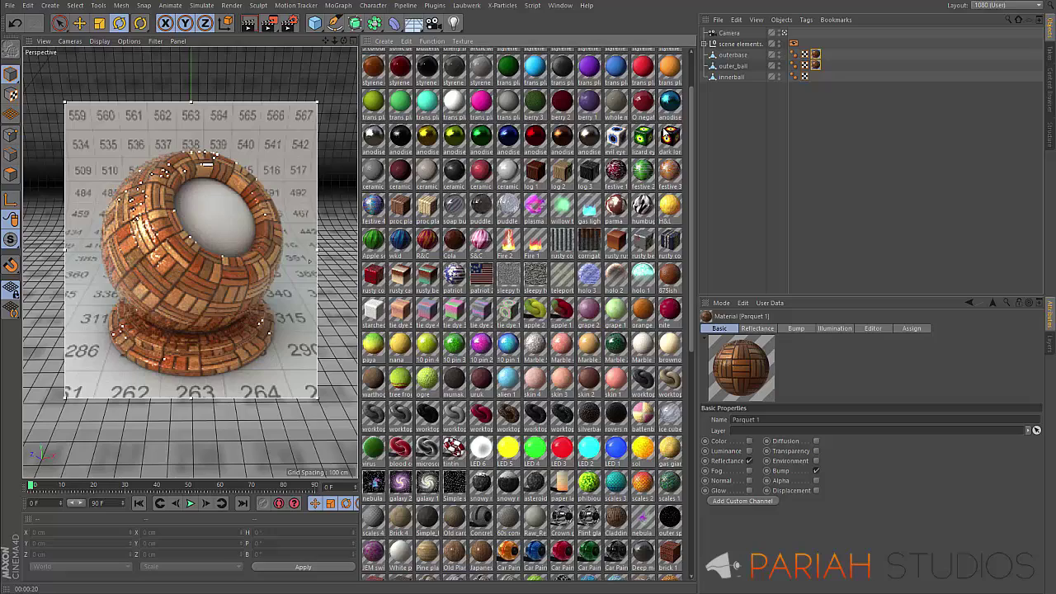
left_click(644, 246)
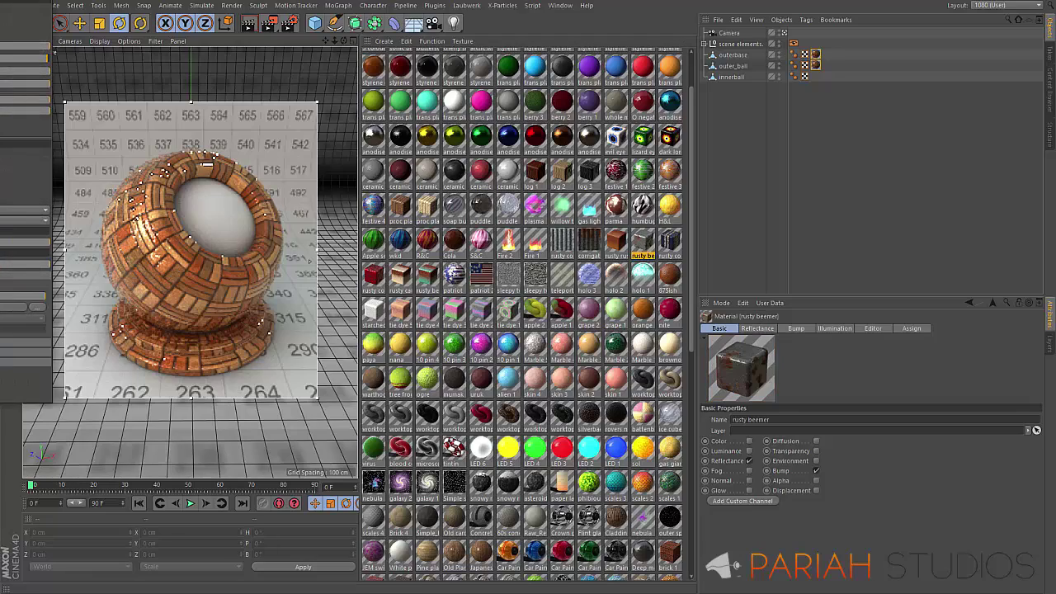
double_click(644, 246)
left_click_drag(472, 43, 566, 331)
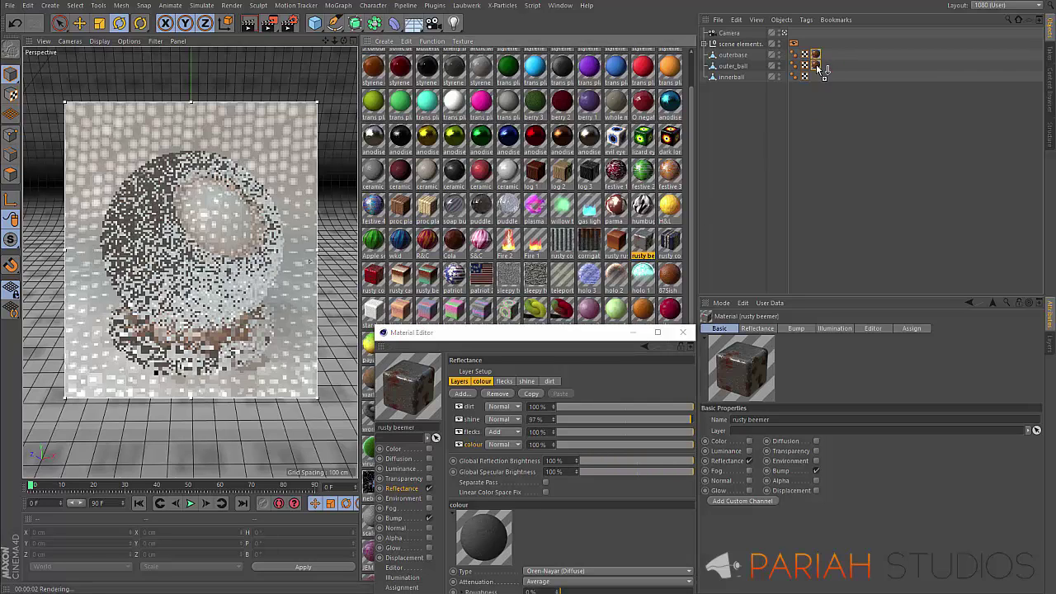
left_click_drag(644, 246, 815, 54)
left_click_drag(548, 334, 693, 96)
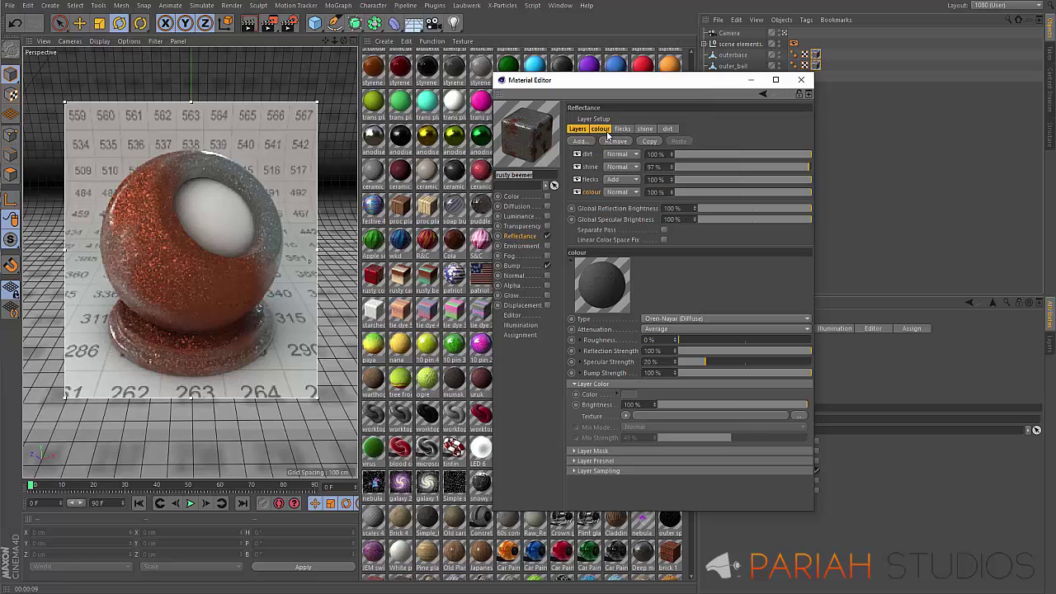
Set the Global Scale of the Noise shader in the dirt layer's mask to 50%.
left_click(583, 154)
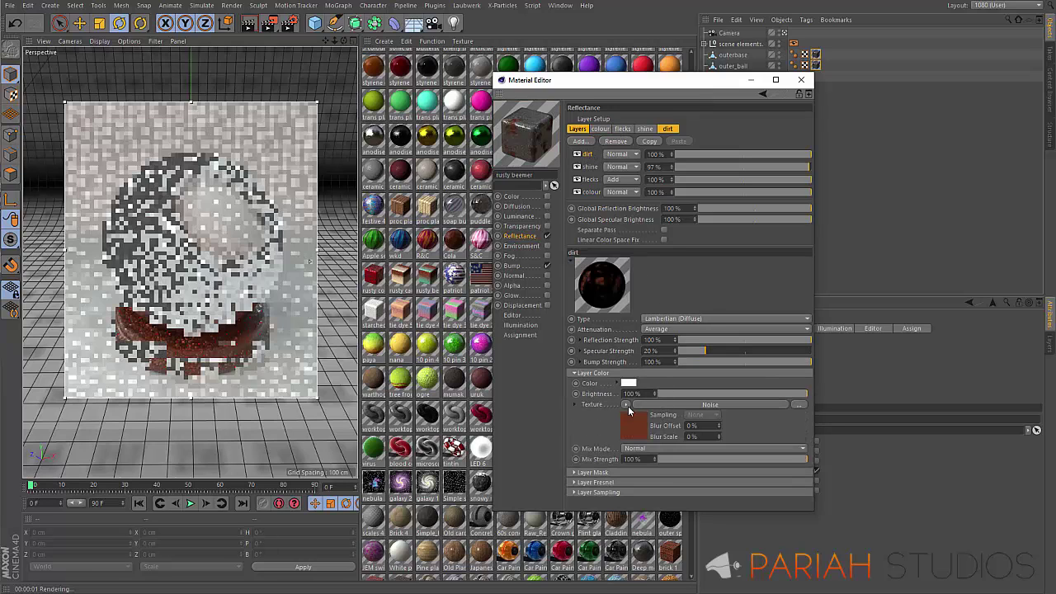
left_click(578, 473)
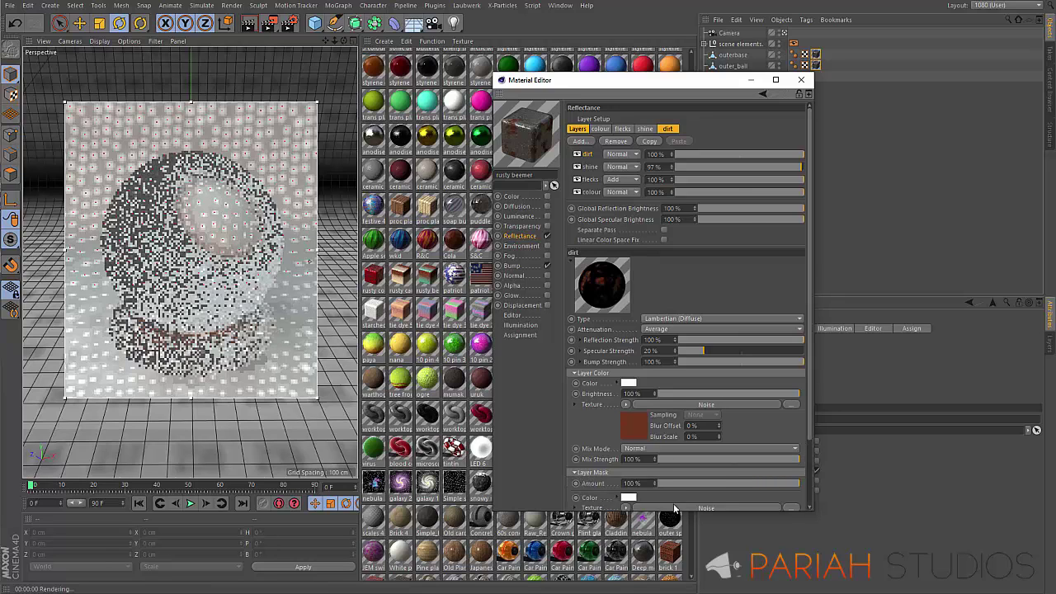
left_click(672, 507)
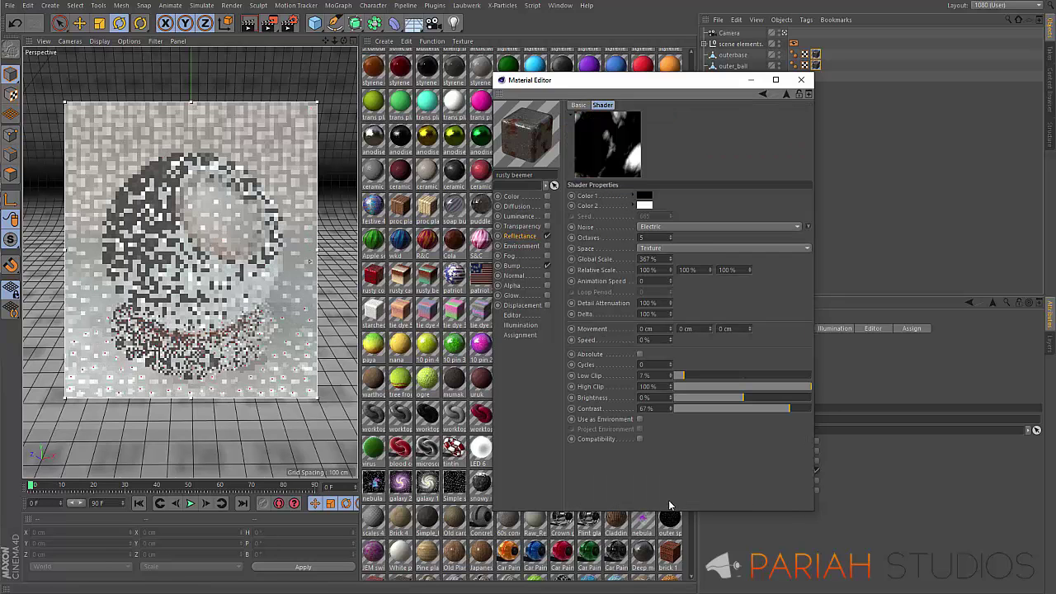
left_click(648, 259)
type("50")
key("Return")
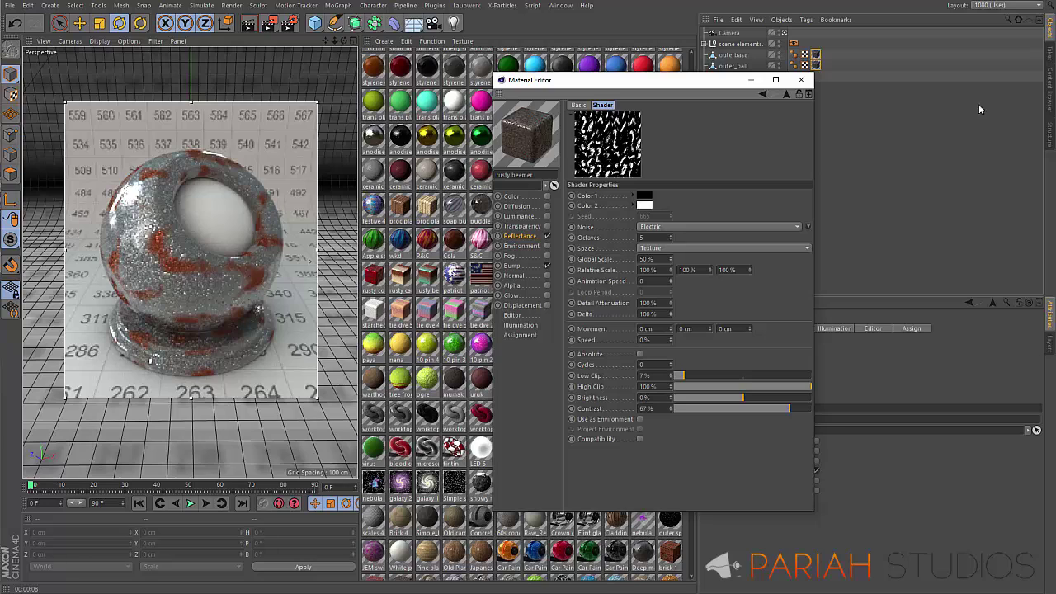
Change the noise type of the dirt layer's mask to Voronoi 1 and close the material editor.
left_click(809, 227)
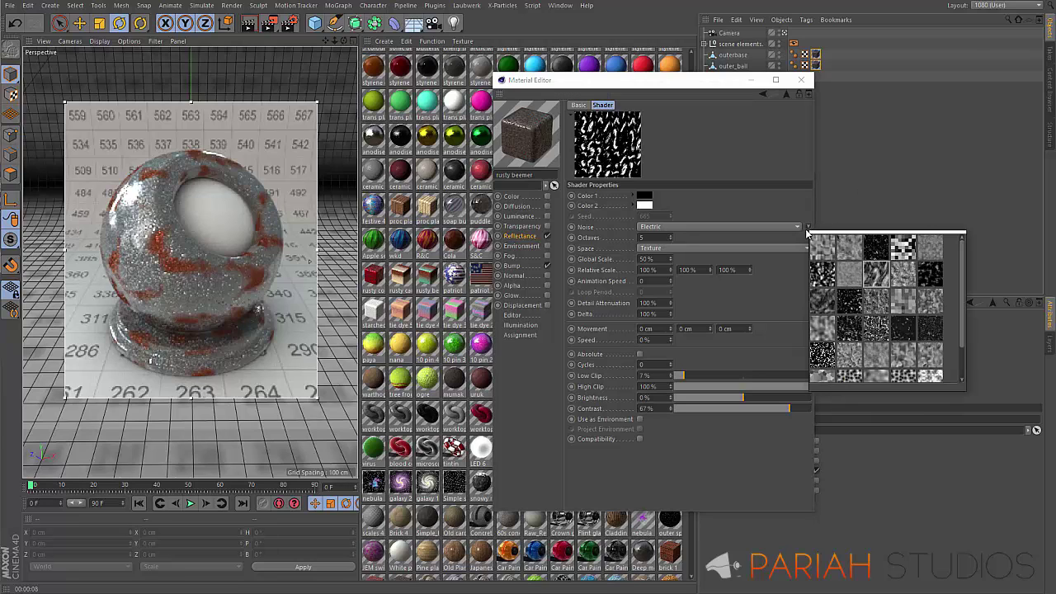
left_click(909, 379)
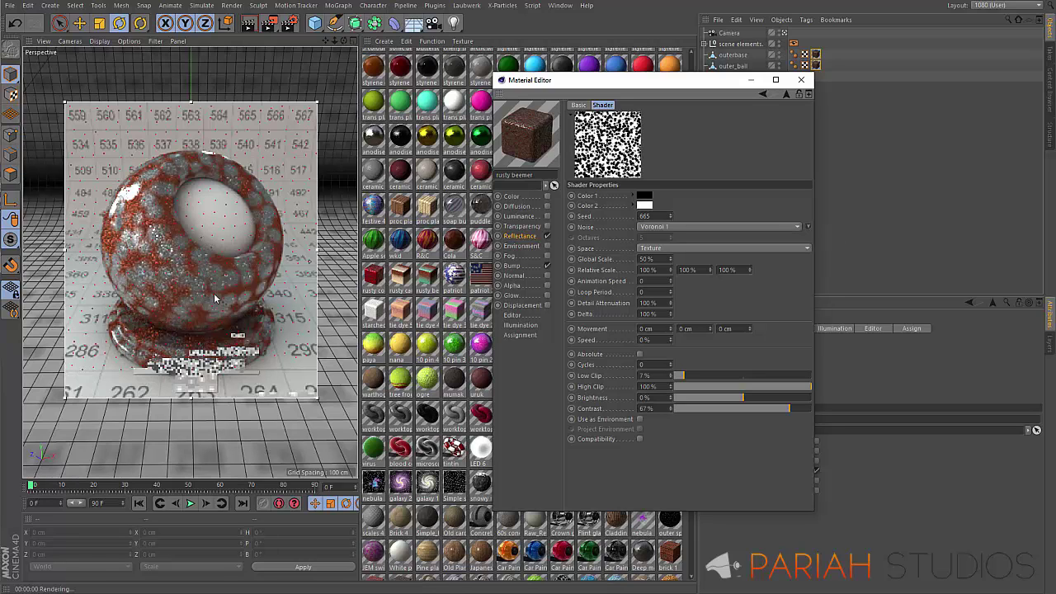
left_click(800, 79)
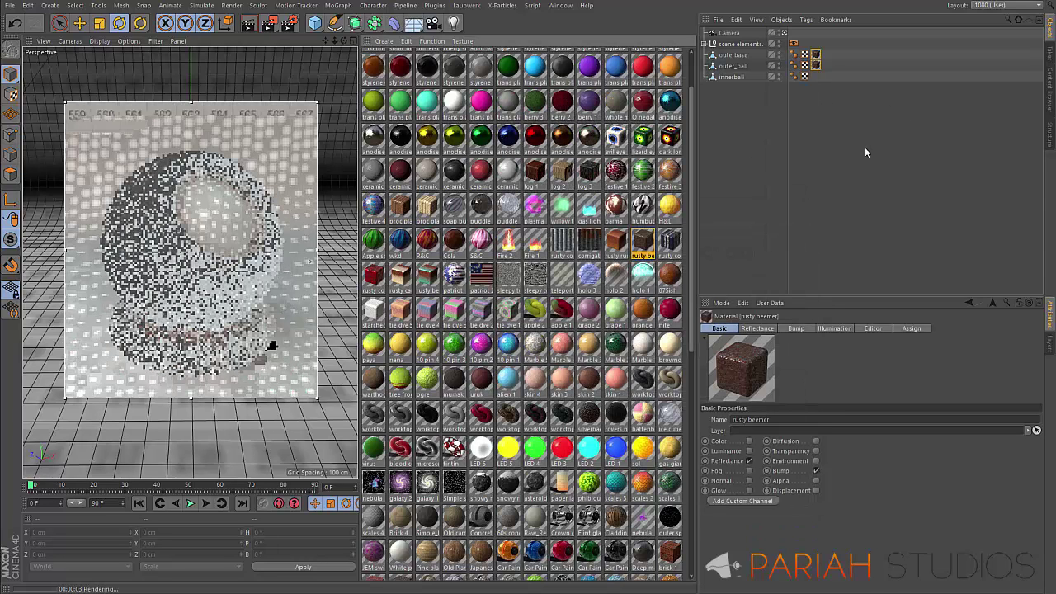